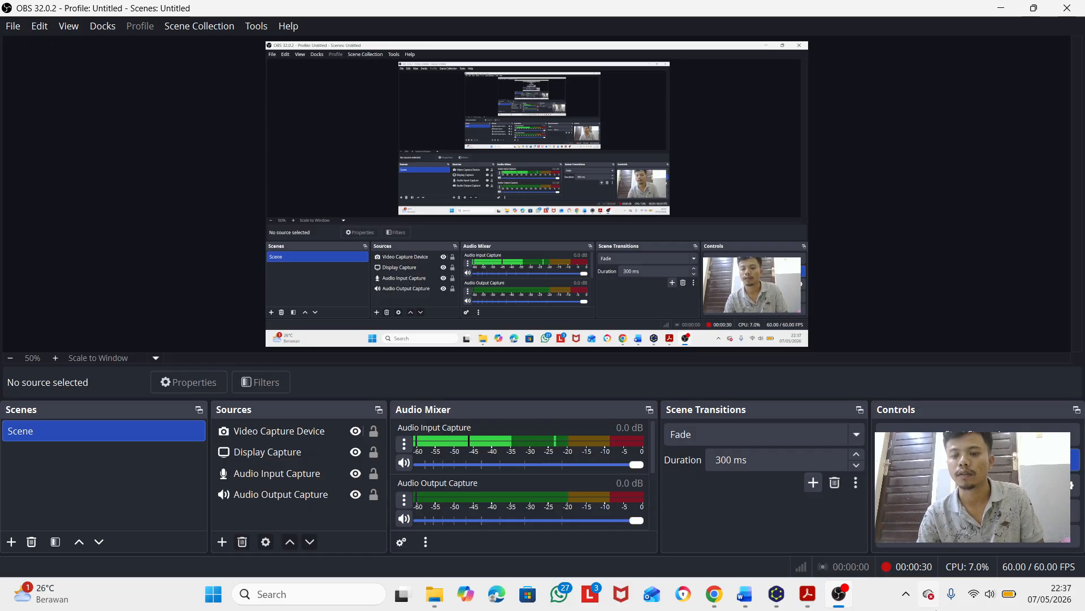
Read the Tugas 1 case in the assignment PDF in Acrobat and switch to the empty yEd diagram.
click(807, 596)
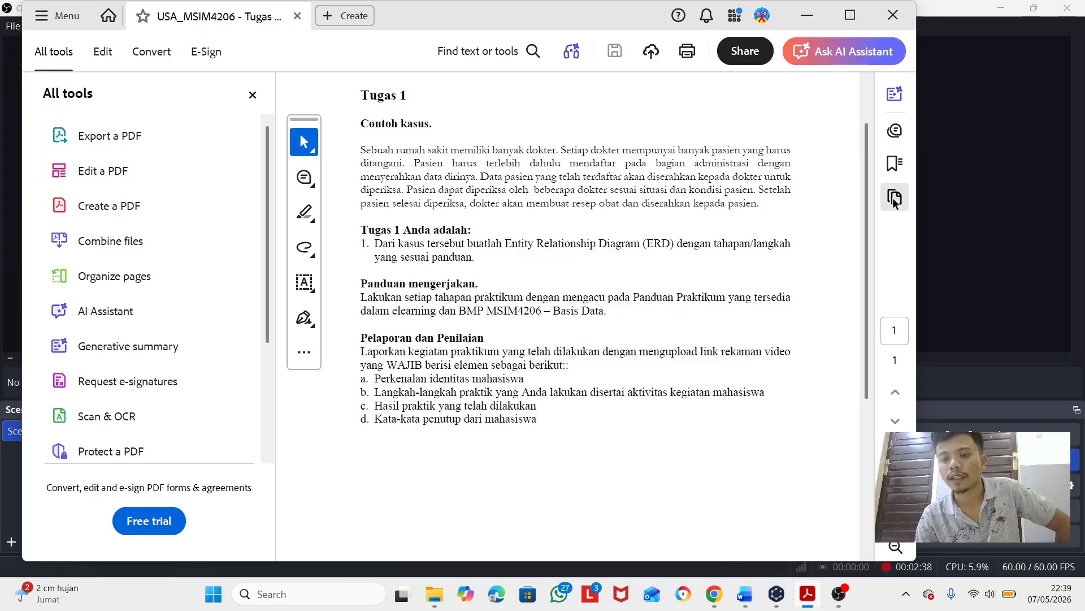
mouse_move(779, 591)
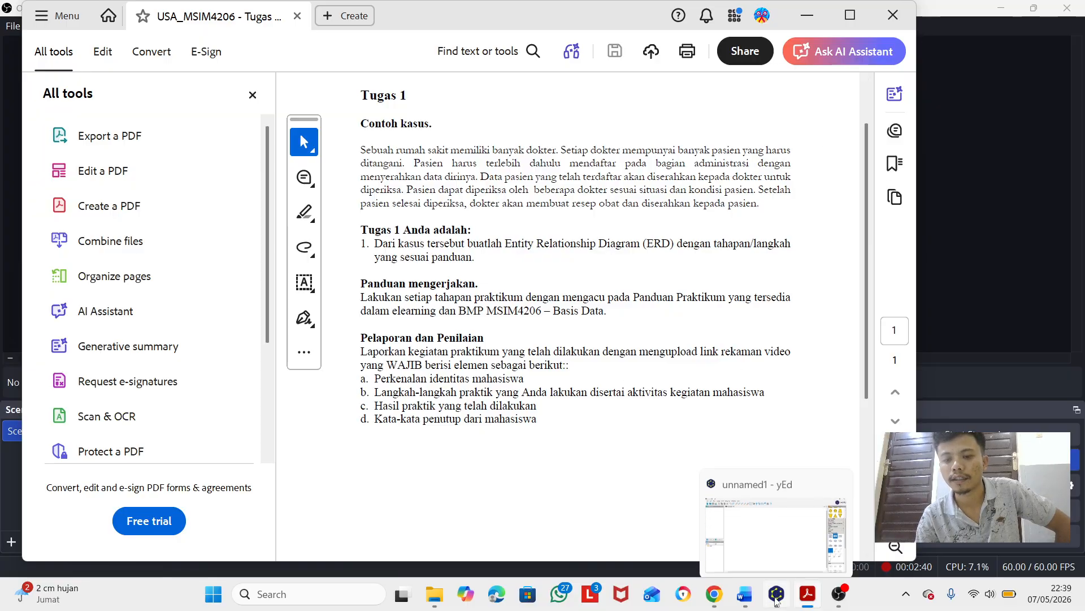
click(763, 547)
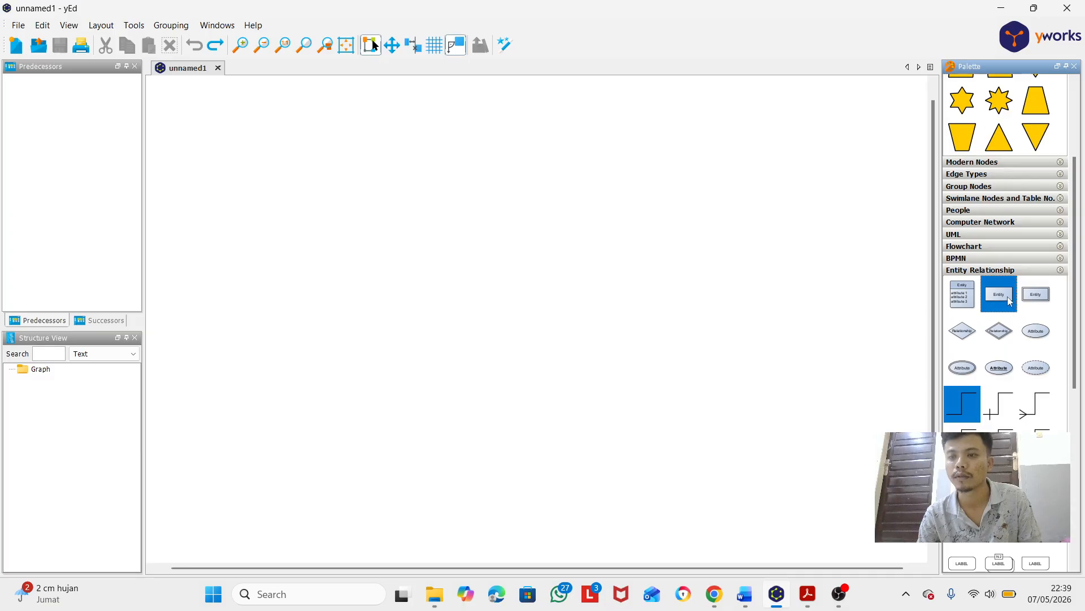
Add an Entity shape to the left part of the empty canvas and label it PASIEN.
drag(1001, 296, 299, 256)
click(299, 257)
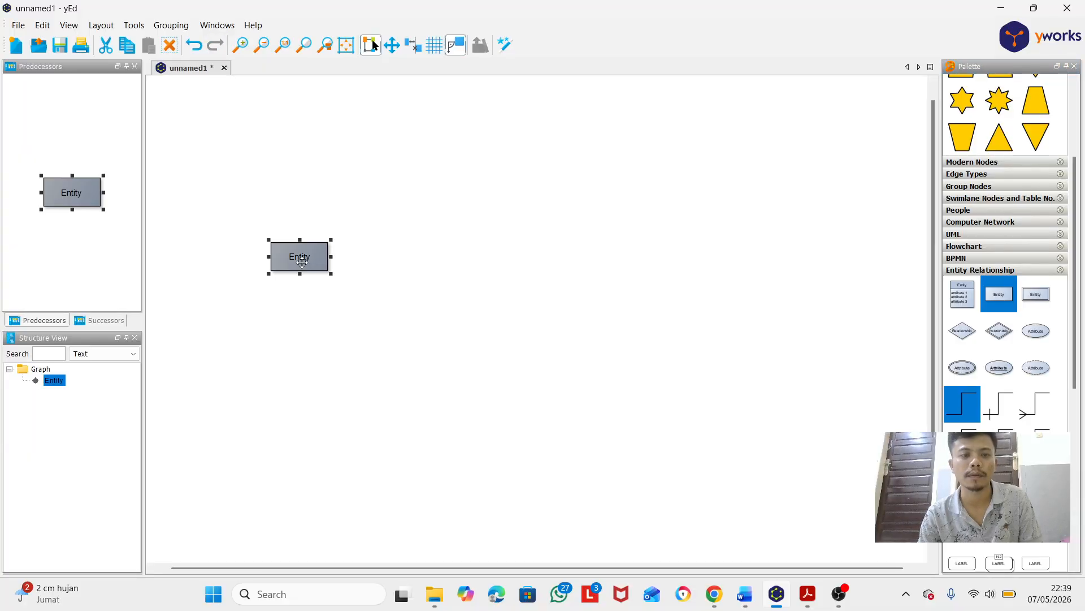
double_click(300, 257)
key(BackSpace)
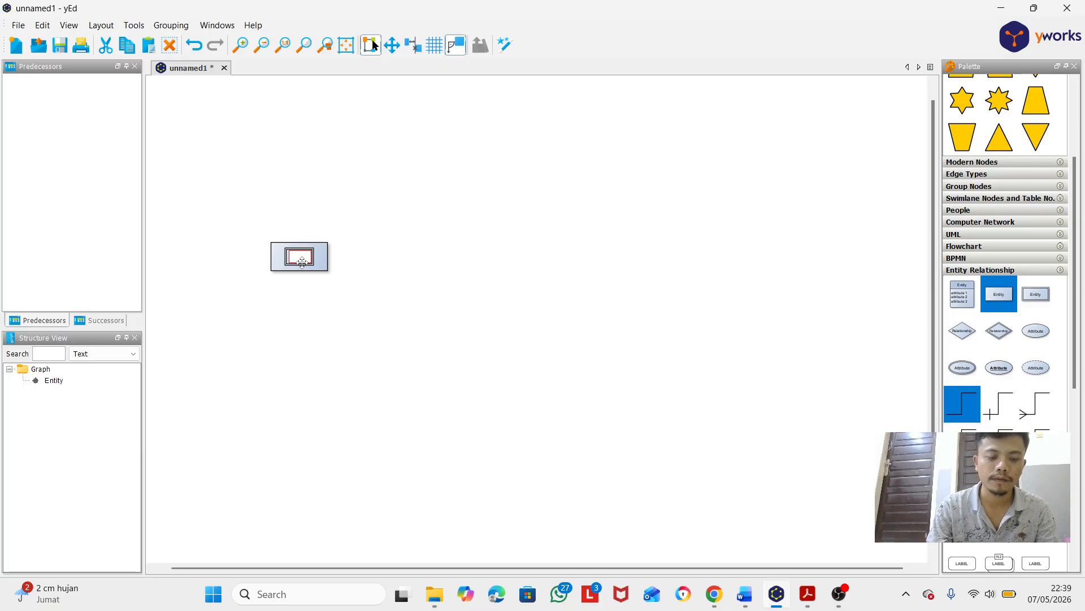
text(PASIEN)
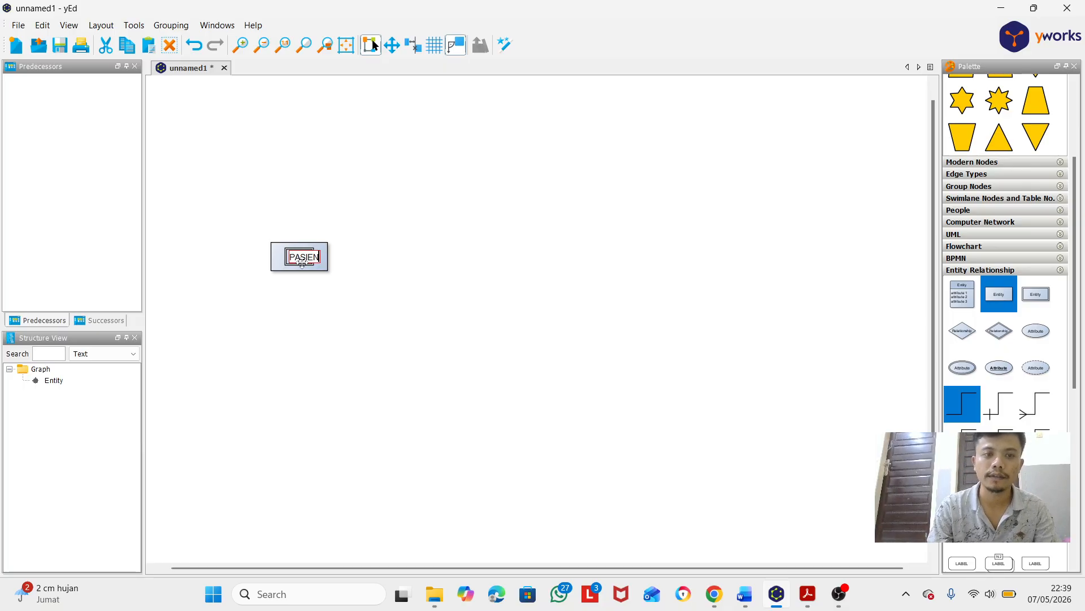
key(Return)
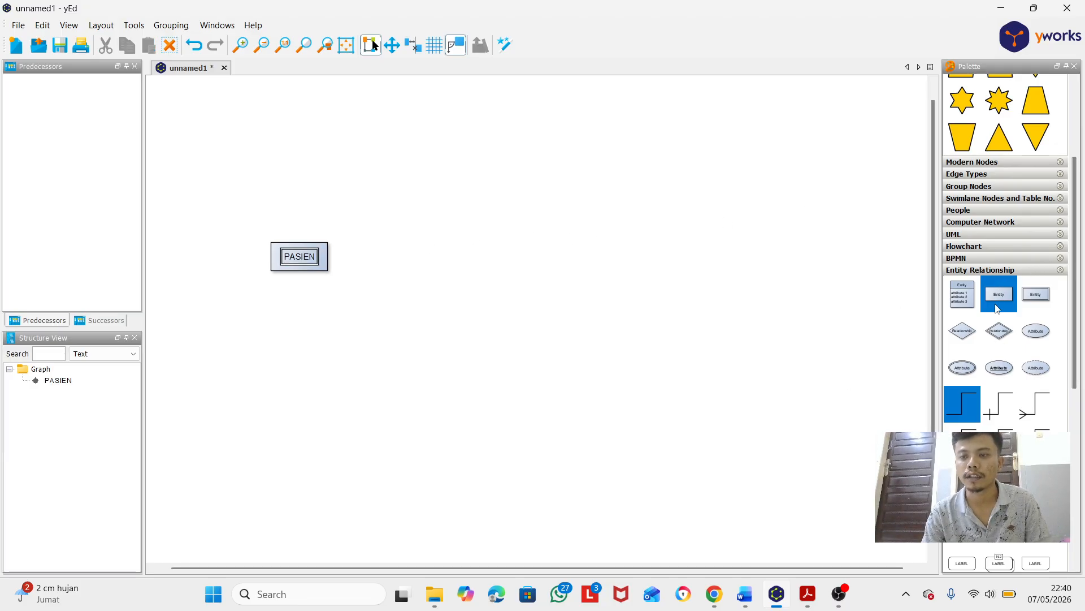
Add a second Entity shape to the right of PASIEN and label it DOKTER.
drag(999, 297, 480, 258)
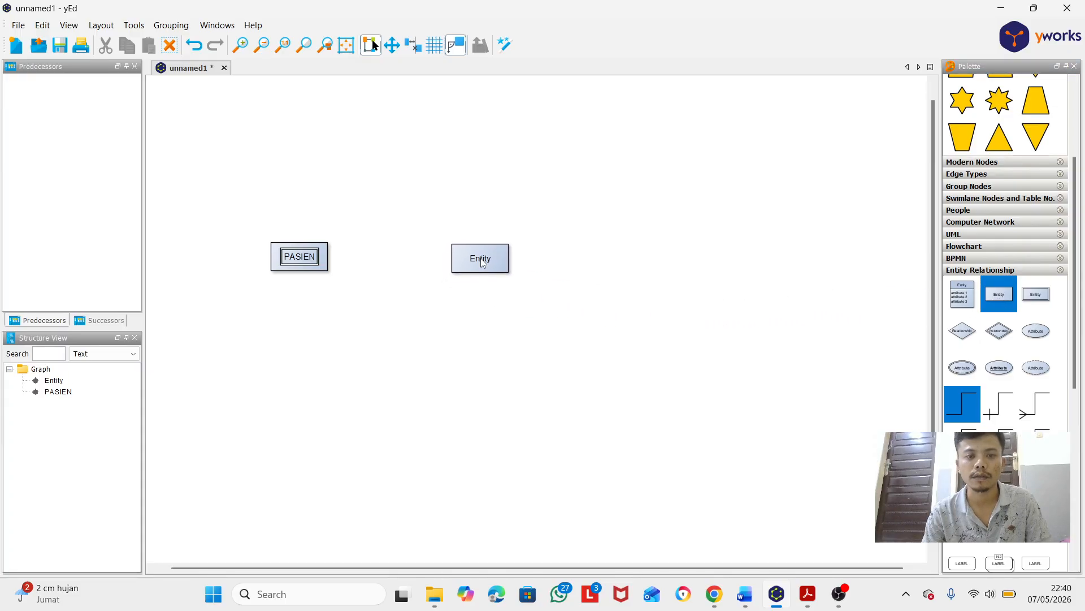
click(480, 258)
double_click(481, 258)
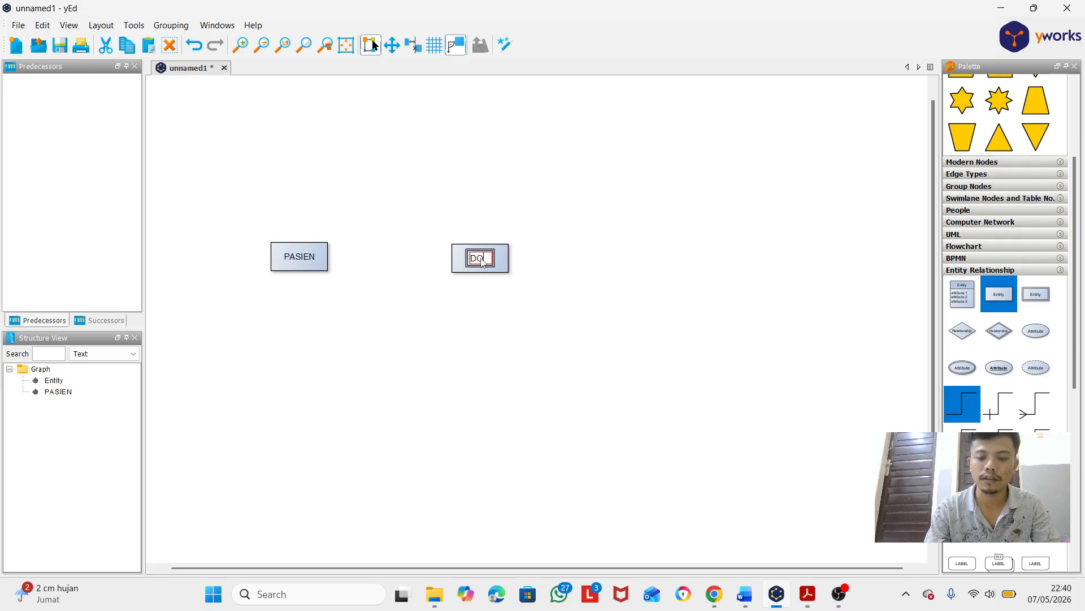
text(DOKTER)
key(Return)
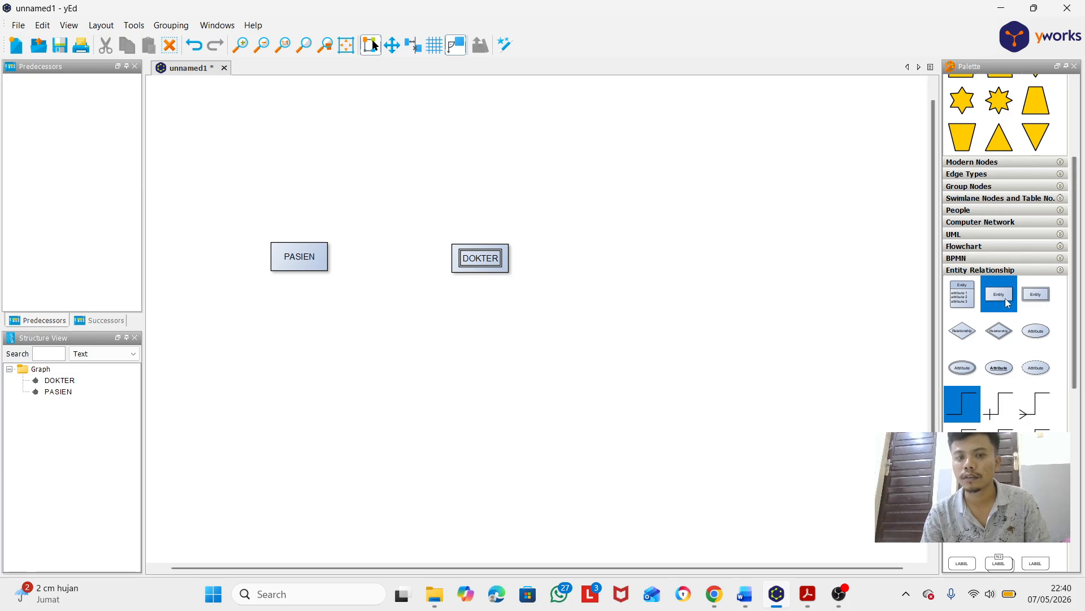
Add a third Entity shape to the right of DOKTER and label it OBAT.
drag(998, 294, 673, 261)
click(670, 260)
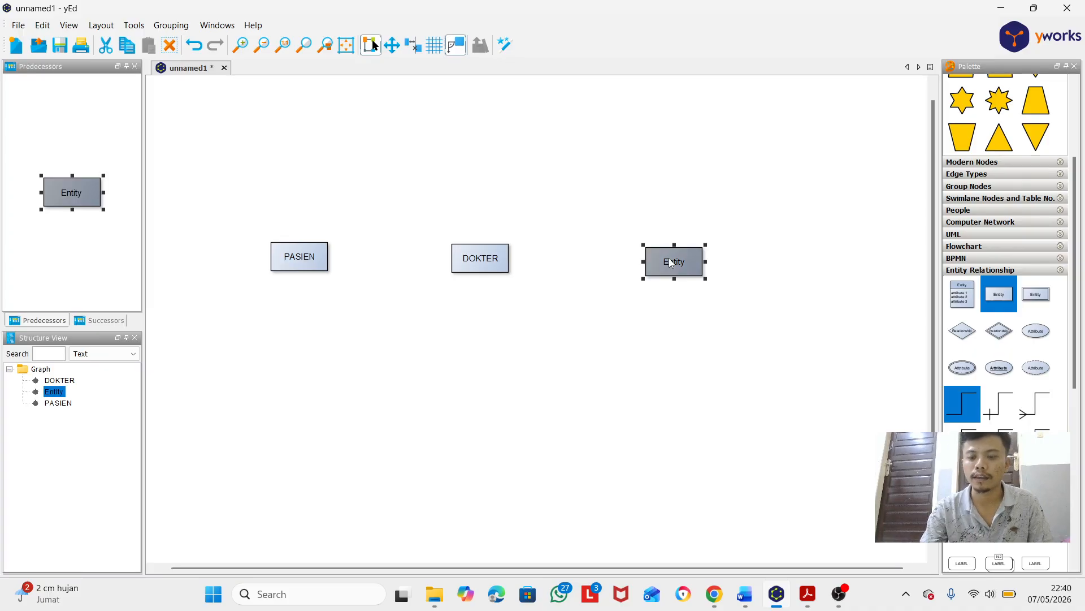
double_click(671, 263)
key(BackSpace)
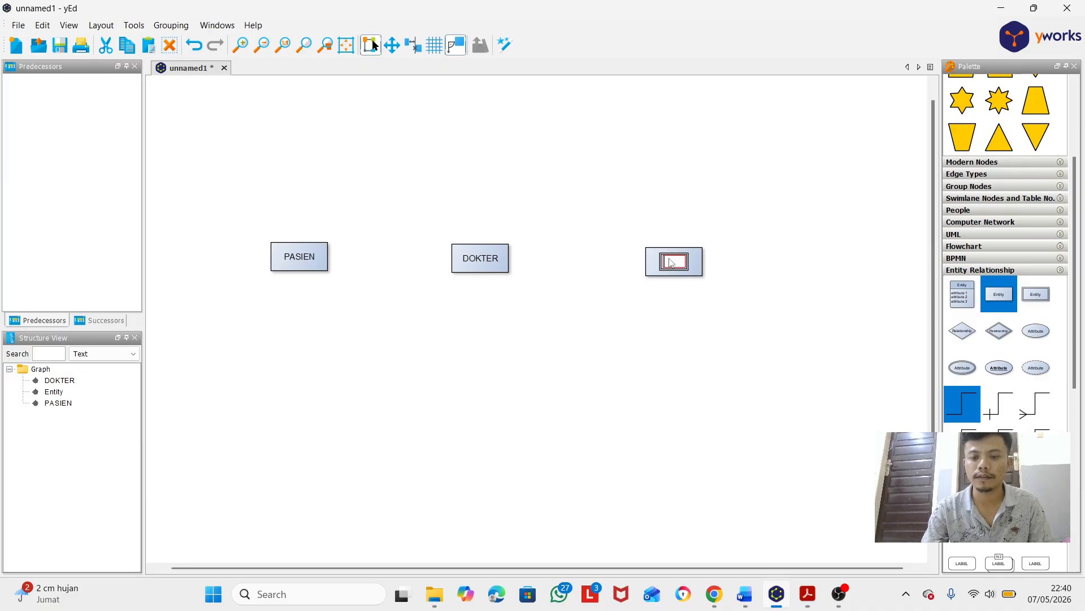
text(OBA)
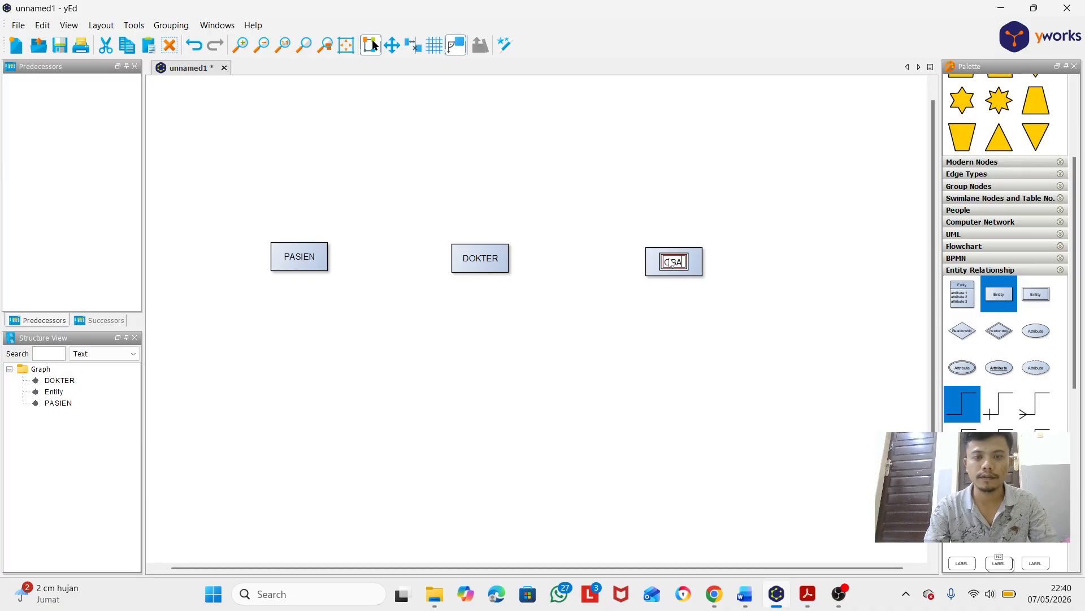
text(T)
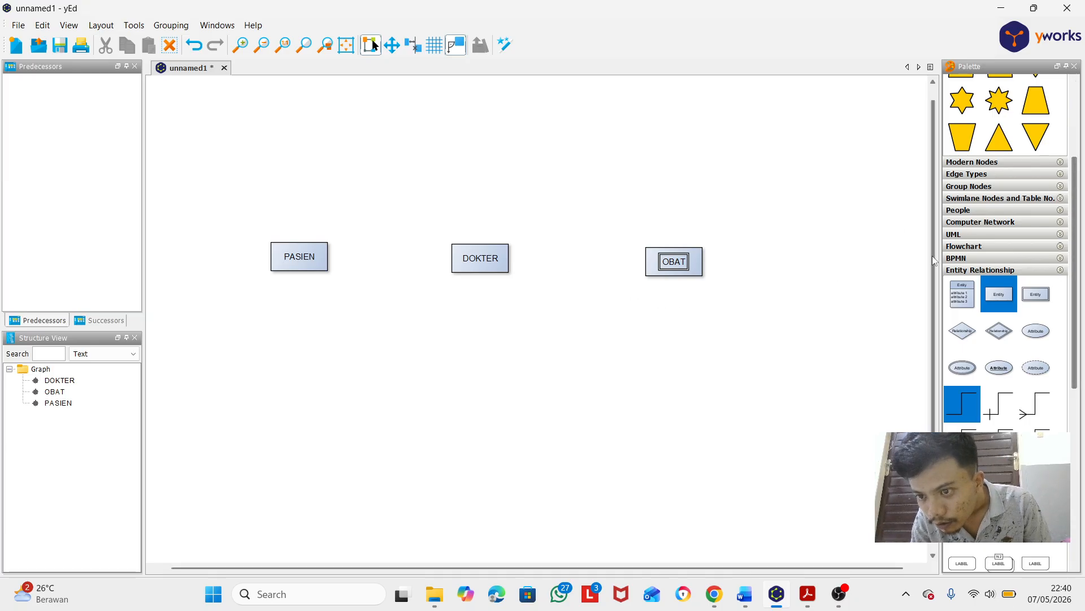
Add an Attribute ellipse above the PASIEN entity and label it NO HP.
drag(1043, 328, 304, 131)
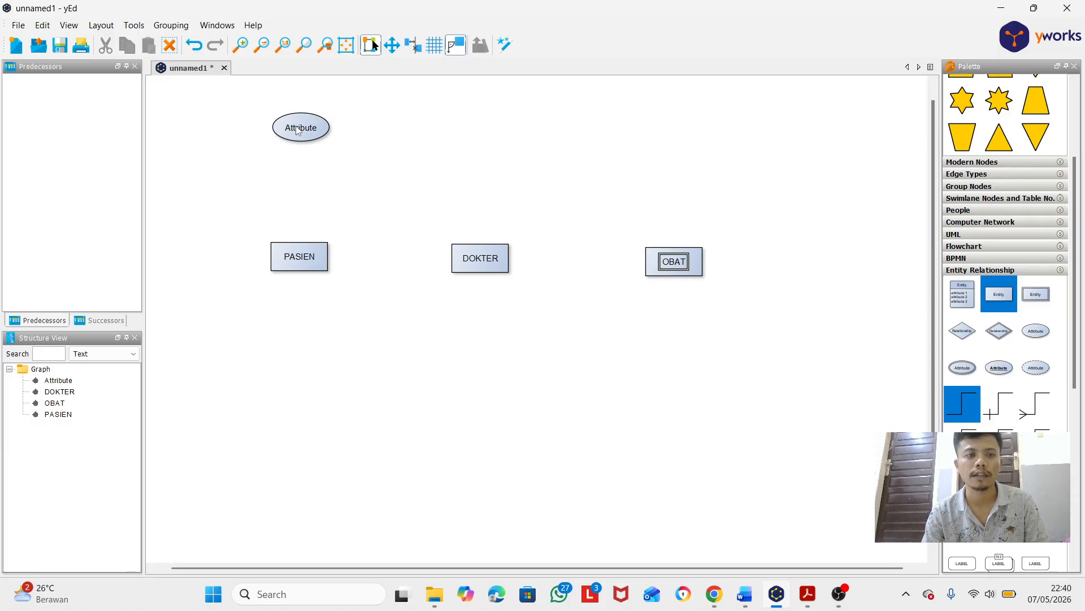
double_click(298, 129)
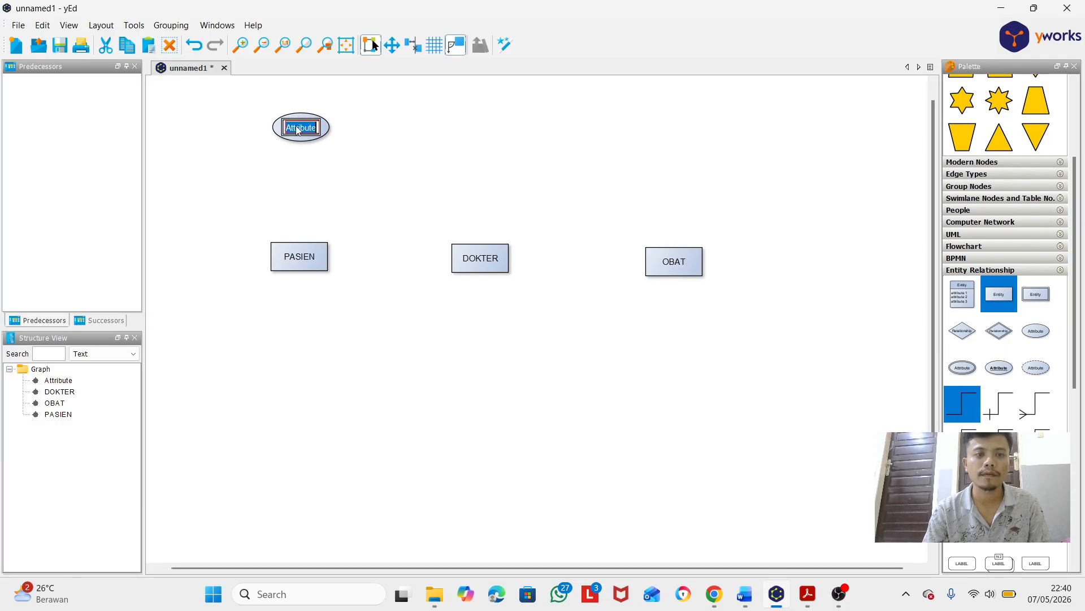
key(BackSpace)
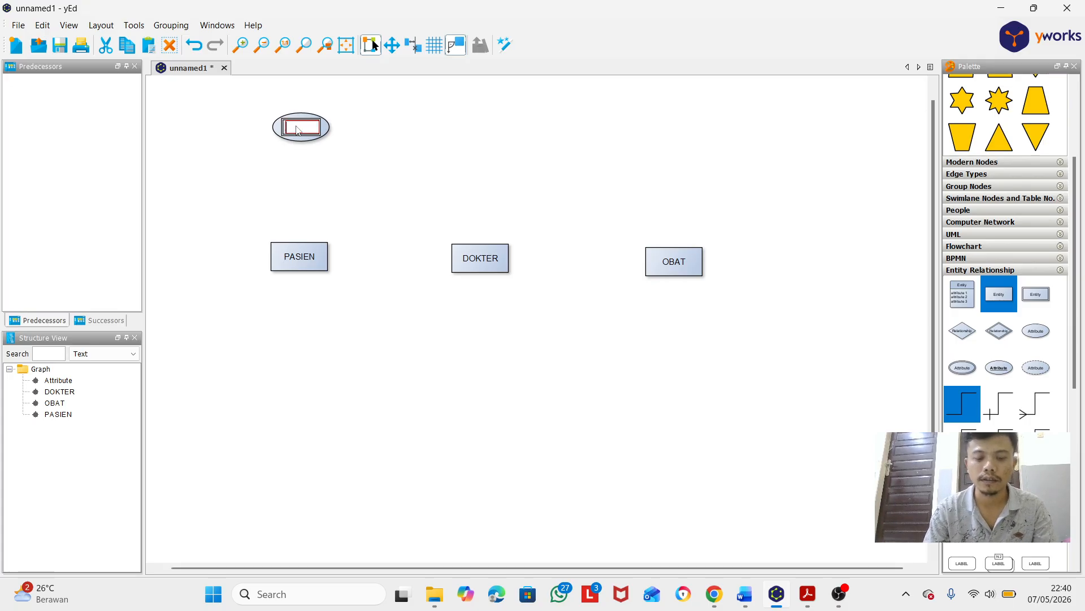
text(NO)
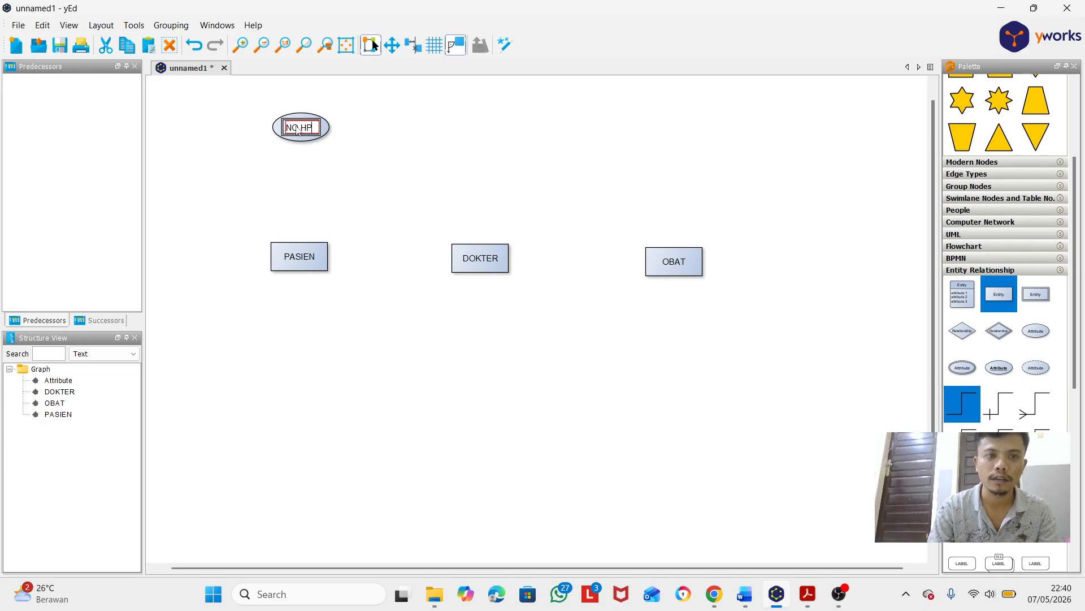
text( HP)
key(Return)
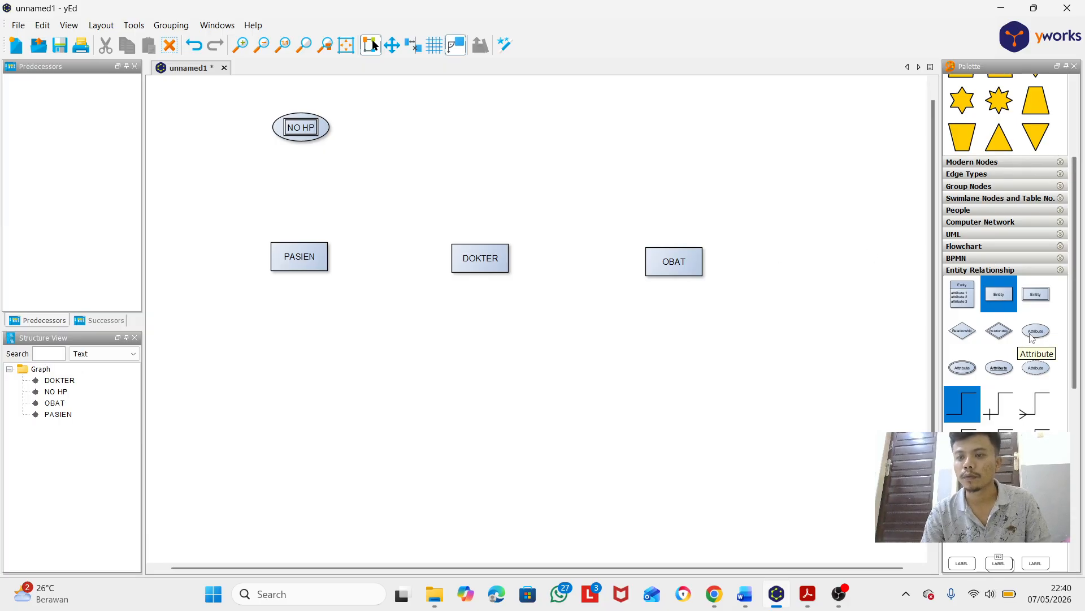
Add an Attribute ellipse below the PASIEN entity and label it NAMA.
drag(1033, 337, 297, 408)
double_click(296, 407)
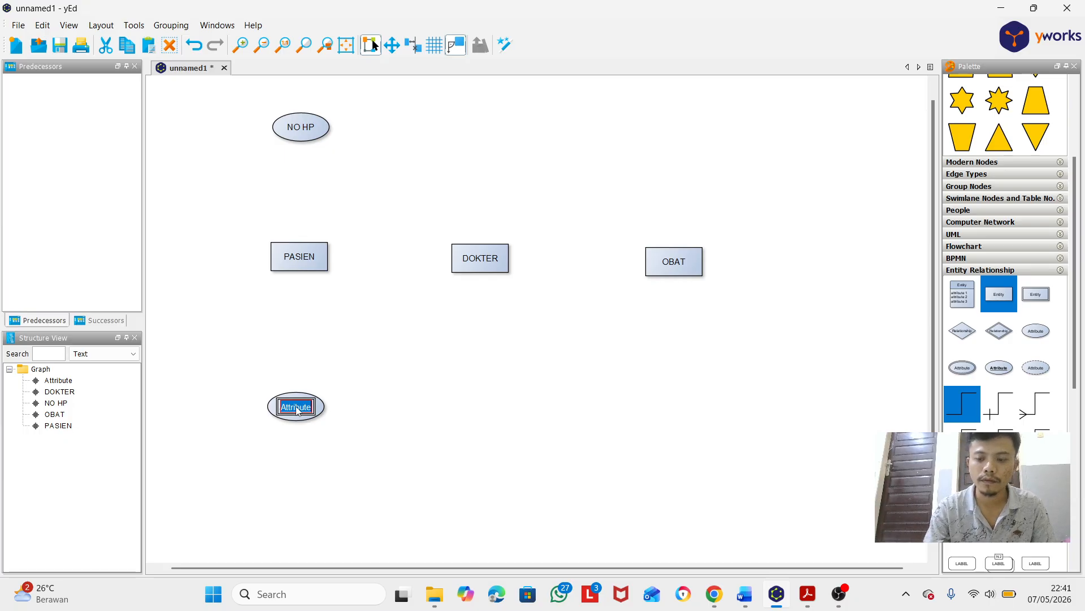
key(BackSpace)
text(NAM)
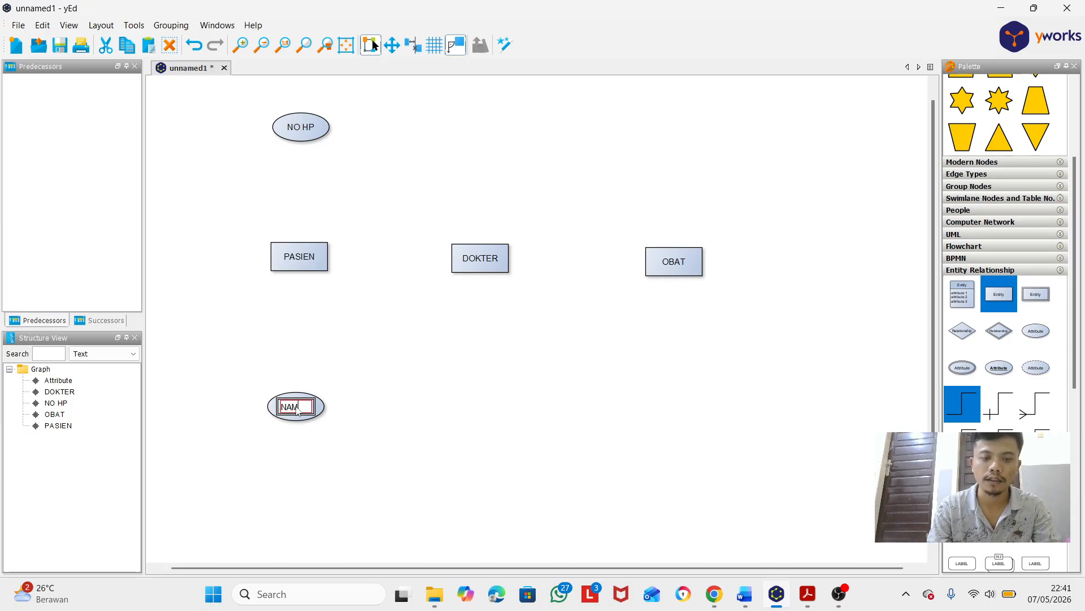
text(A)
key(Return)
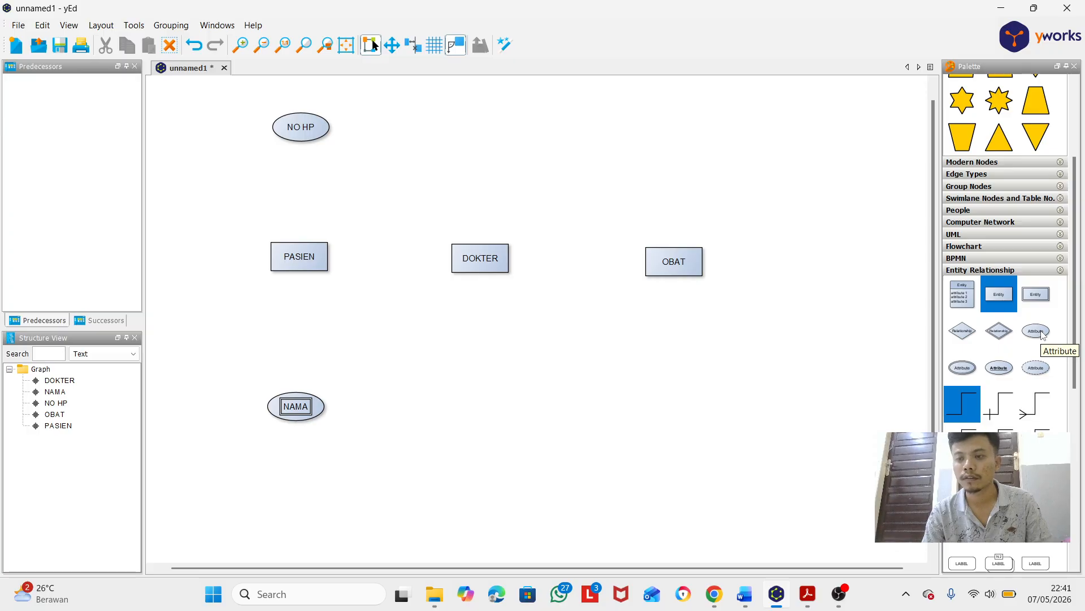
Add an Attribute ellipse to the left of the PASIEN entity and label it TGL LAHIR.
drag(1043, 334, 283, 266)
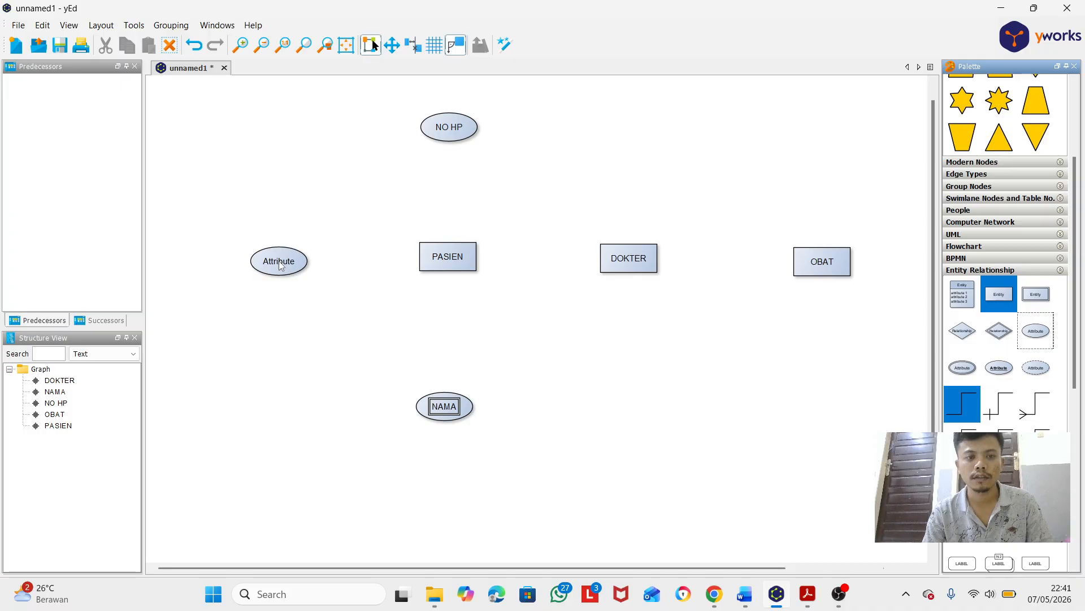
double_click(281, 264)
key(BackSpace)
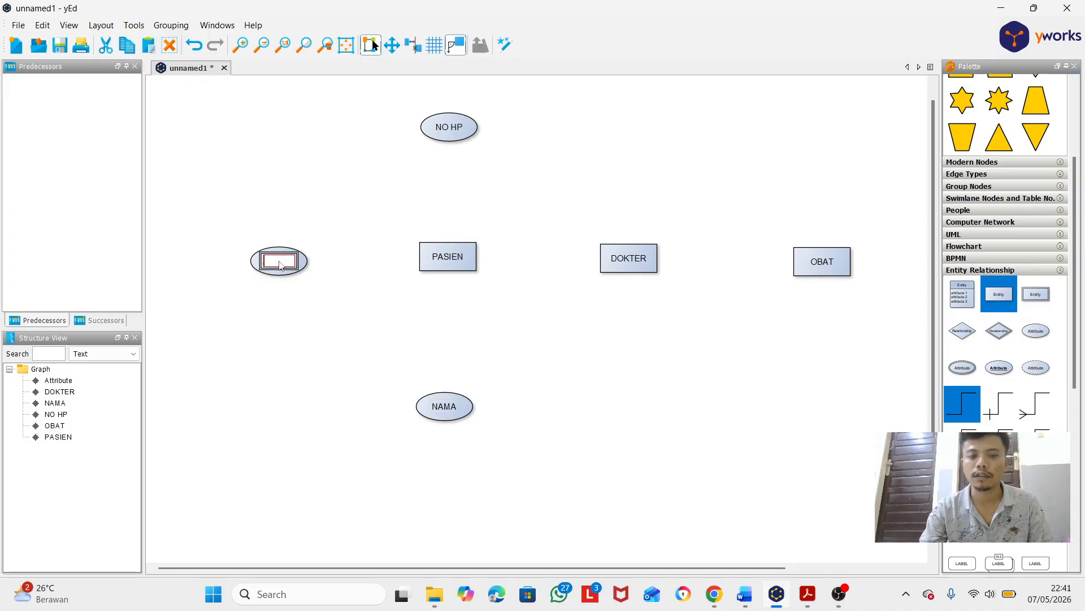
text(TG)
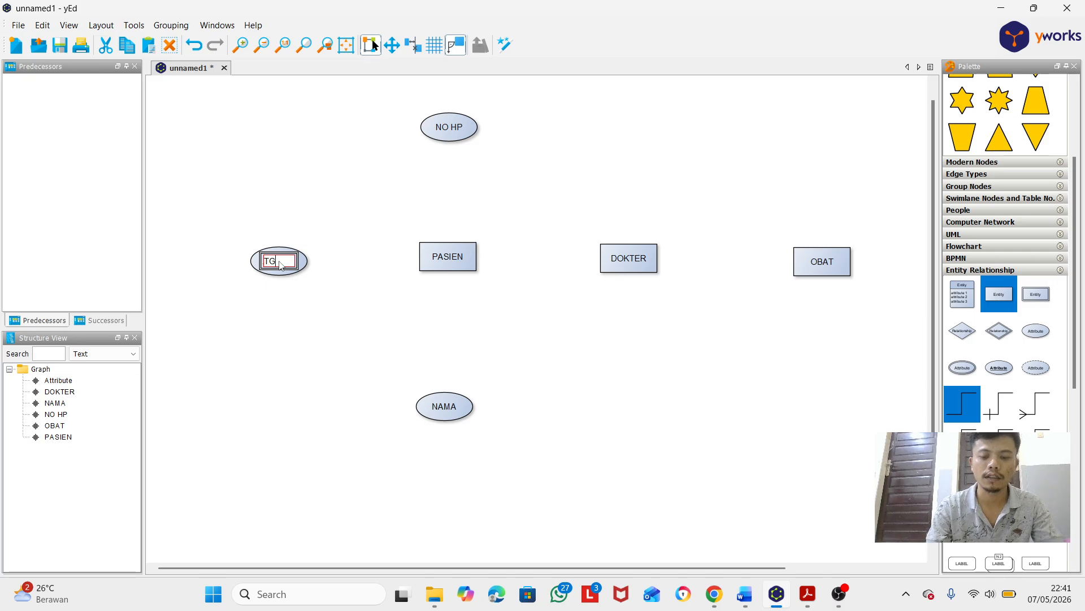
text(L L)
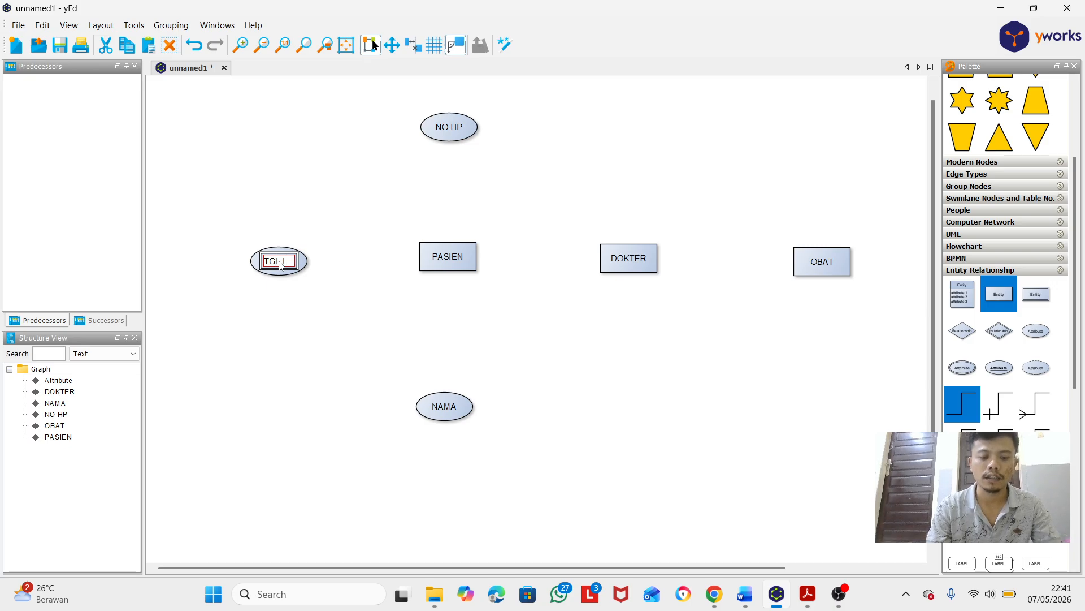
text(AHIR)
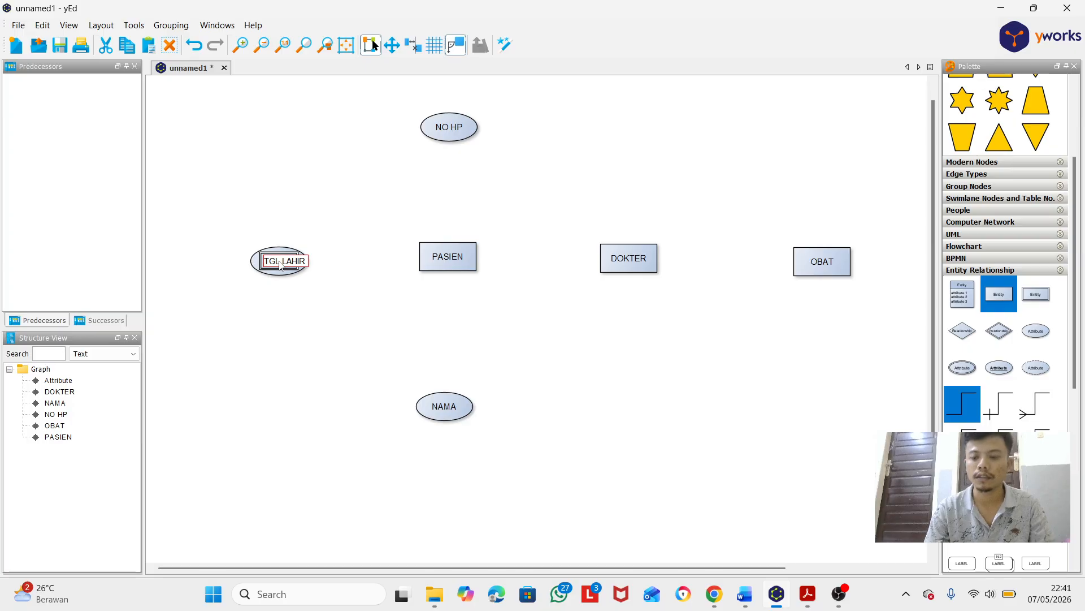
key(Return)
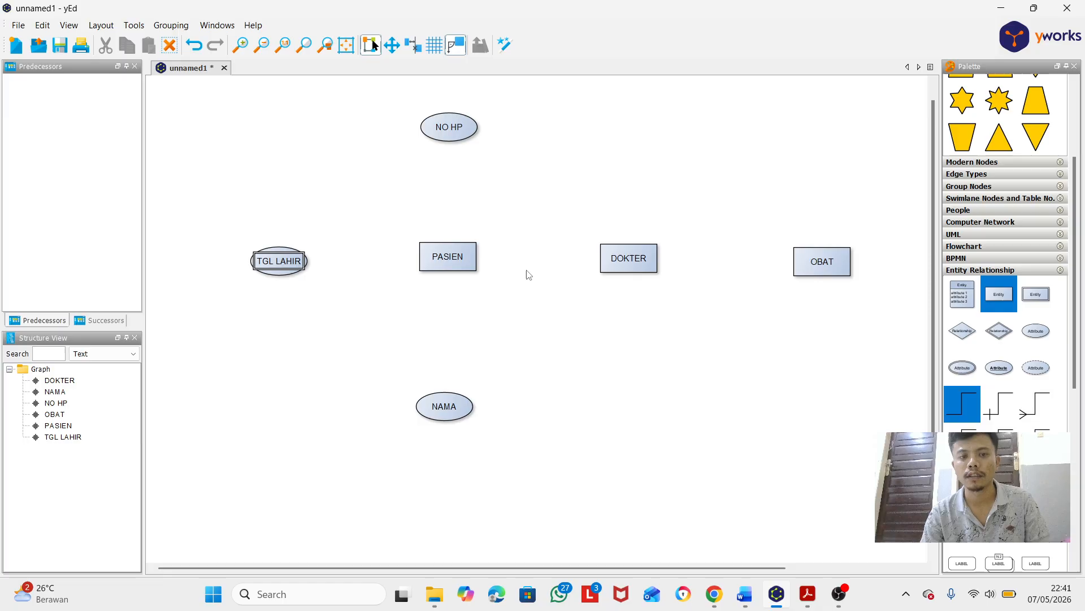
Connect the PASIEN entity to its NO HP, NAMA and TGL LAHIR attributes with plain lines without end symbols.
scroll(526, 274, up, 1)
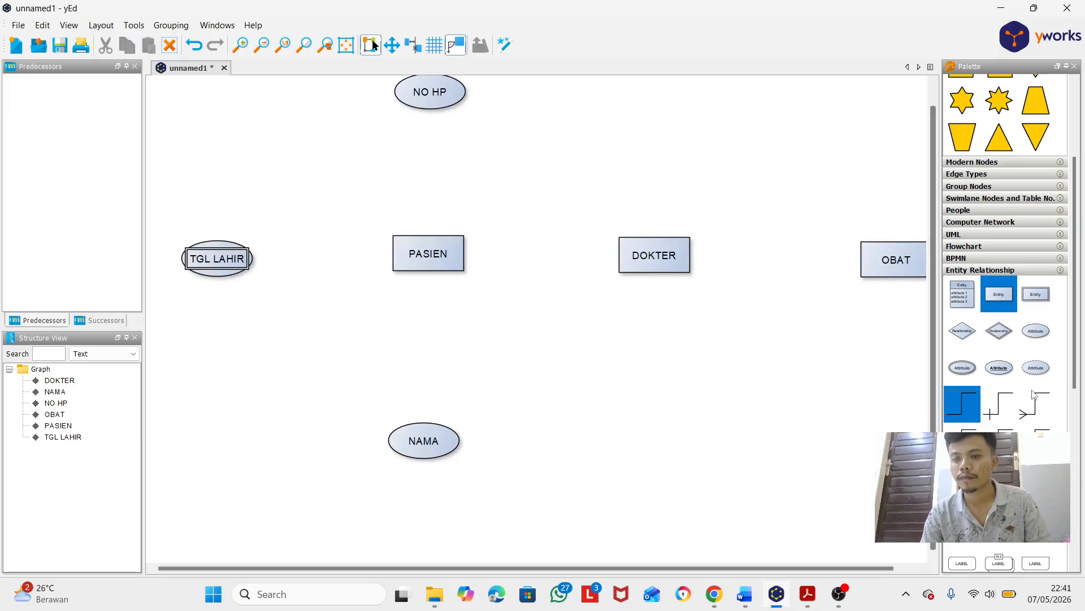
click(961, 404)
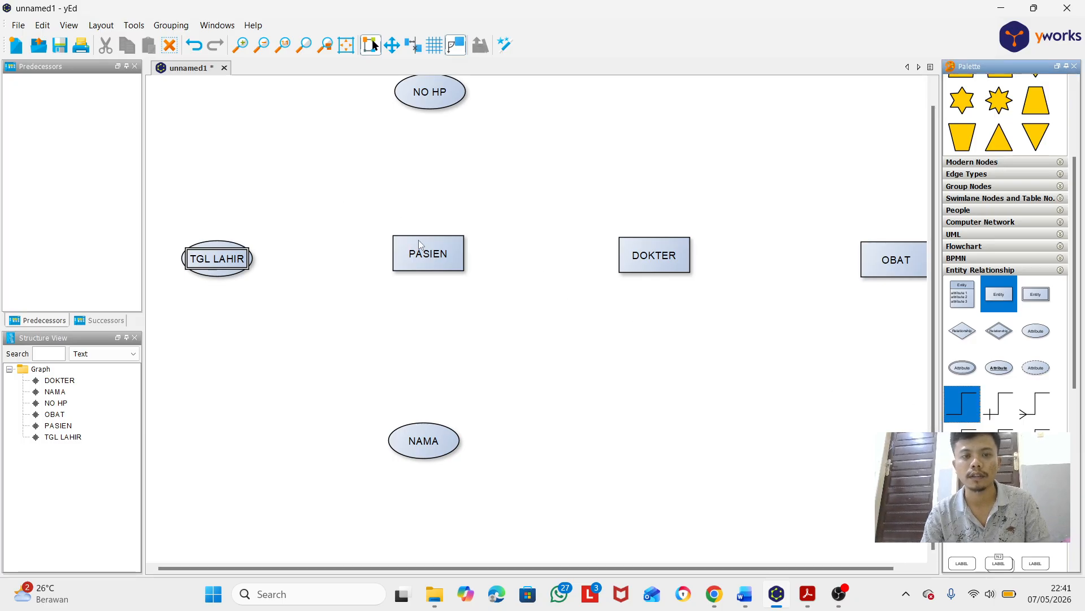
drag(429, 238, 433, 111)
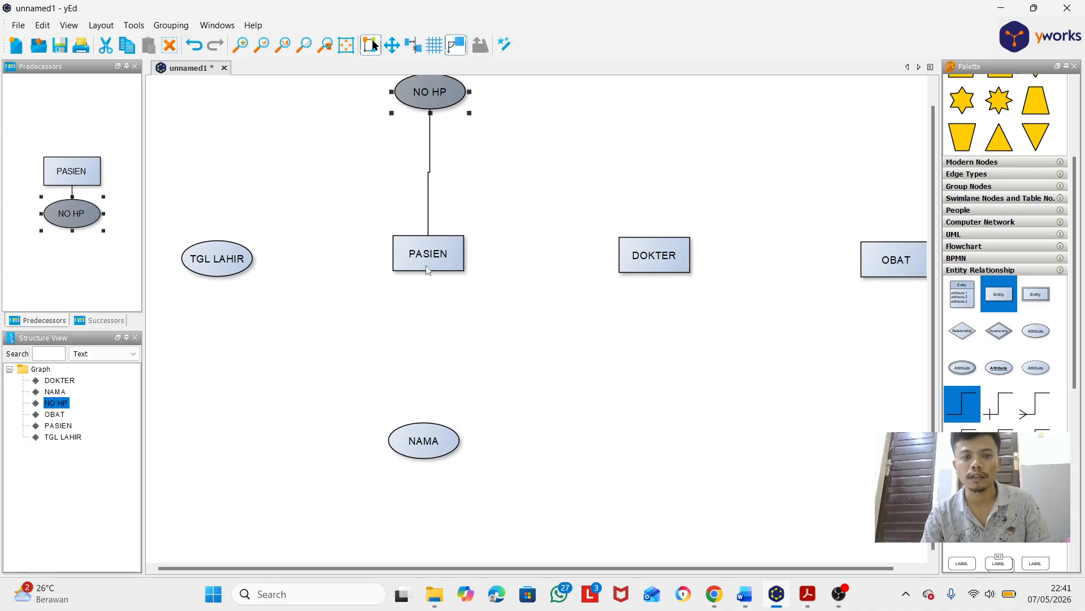
drag(427, 270, 422, 432)
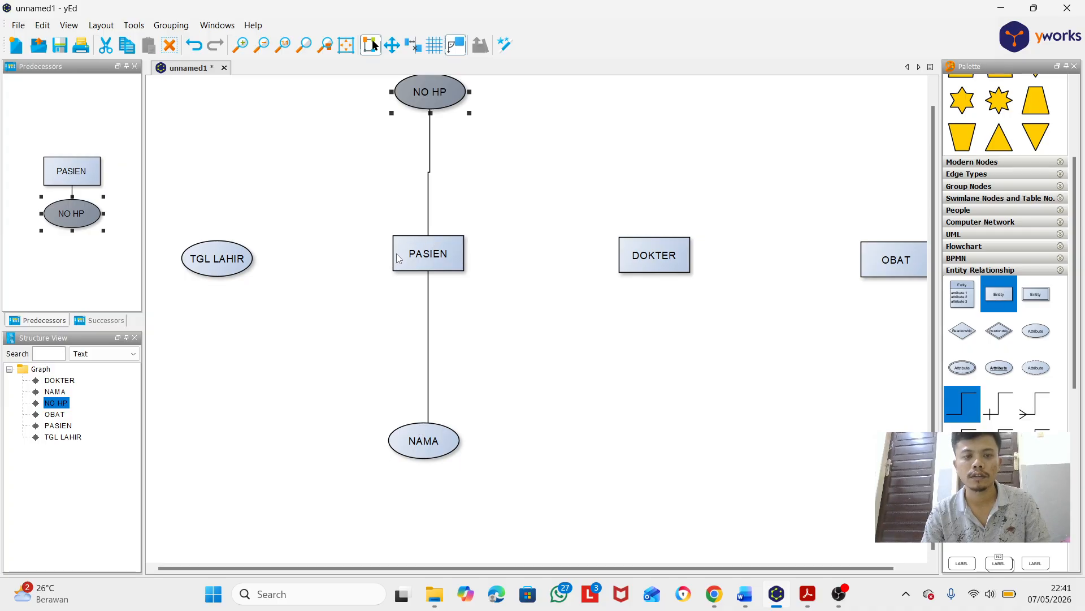
drag(398, 258, 247, 256)
click(410, 226)
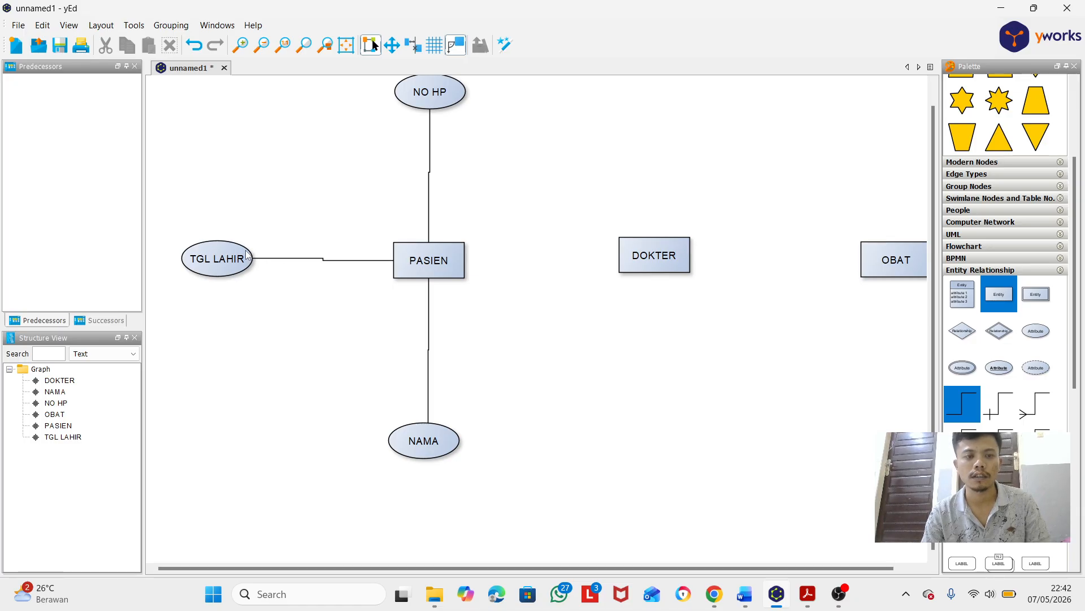
click(247, 255)
click(497, 315)
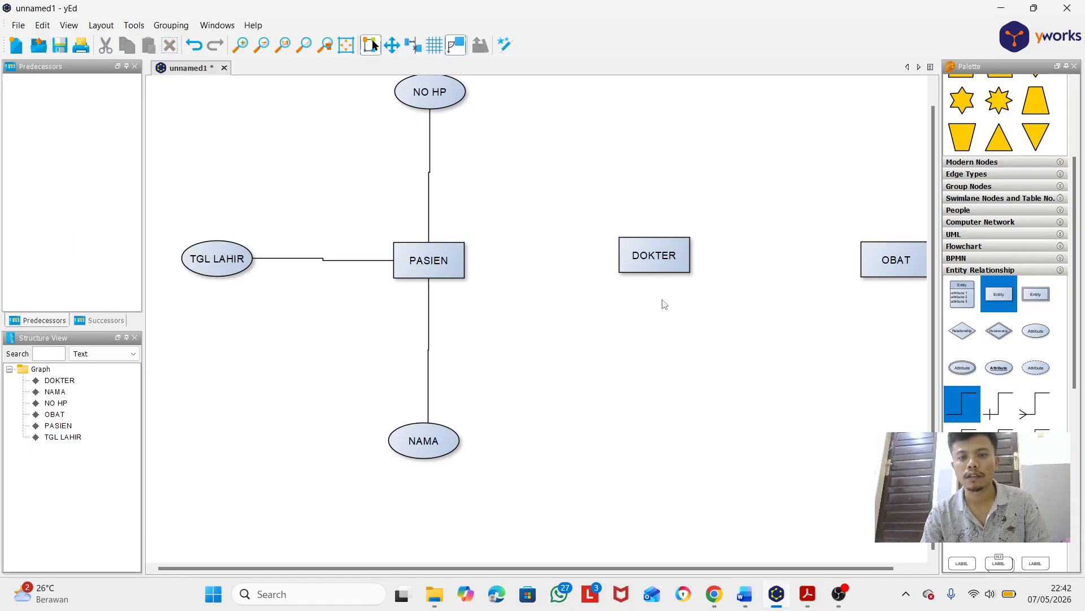
scroll(786, 233, down, 2)
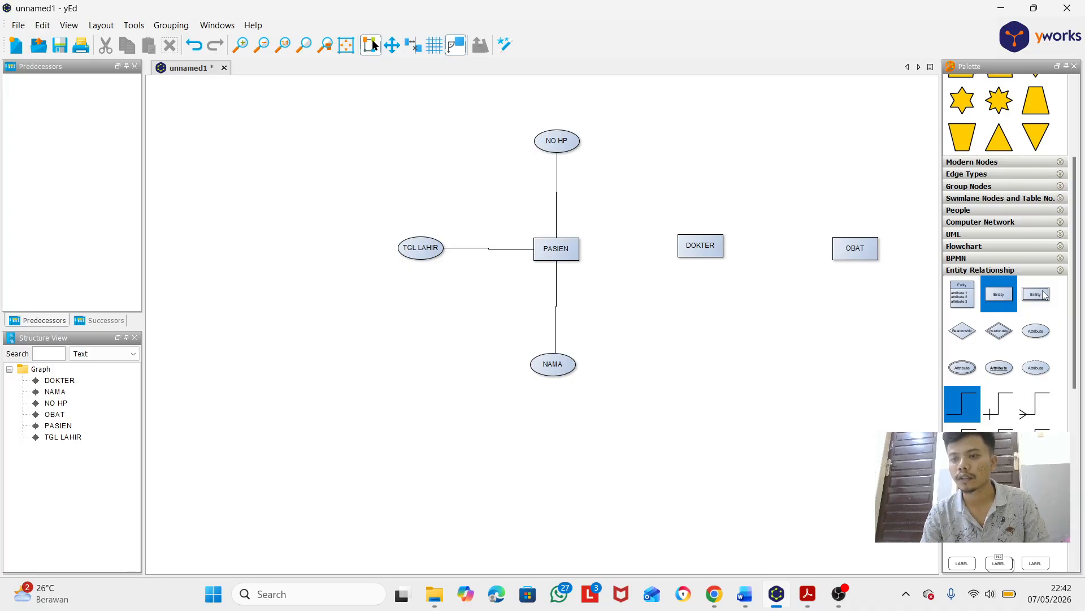
Place an Attribute ellipse above the DOKTER entity.
click(1035, 333)
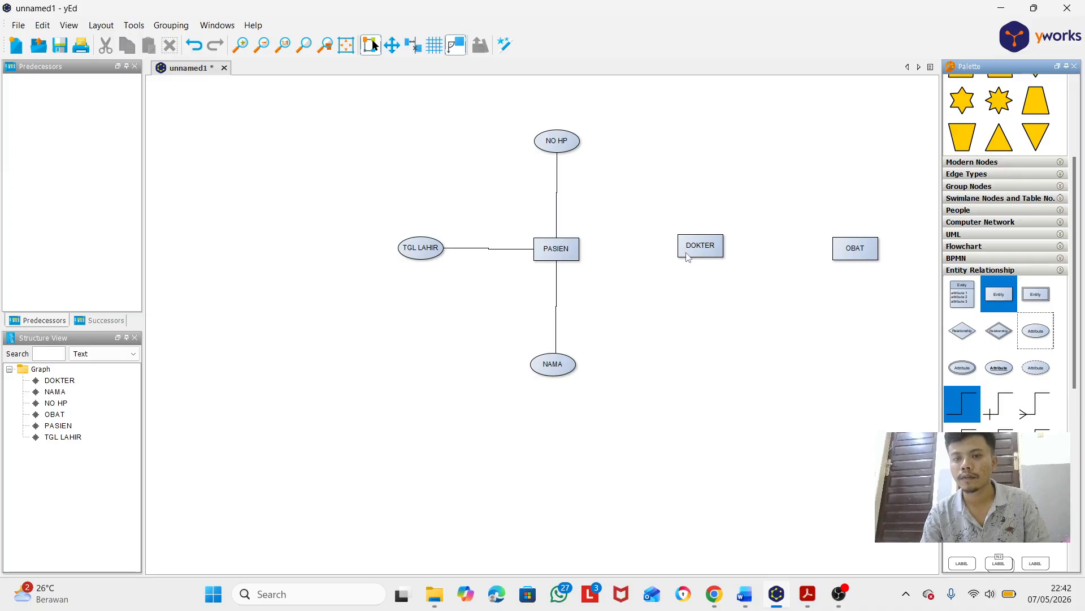
drag(1034, 333, 730, 240)
drag(701, 143, 699, 147)
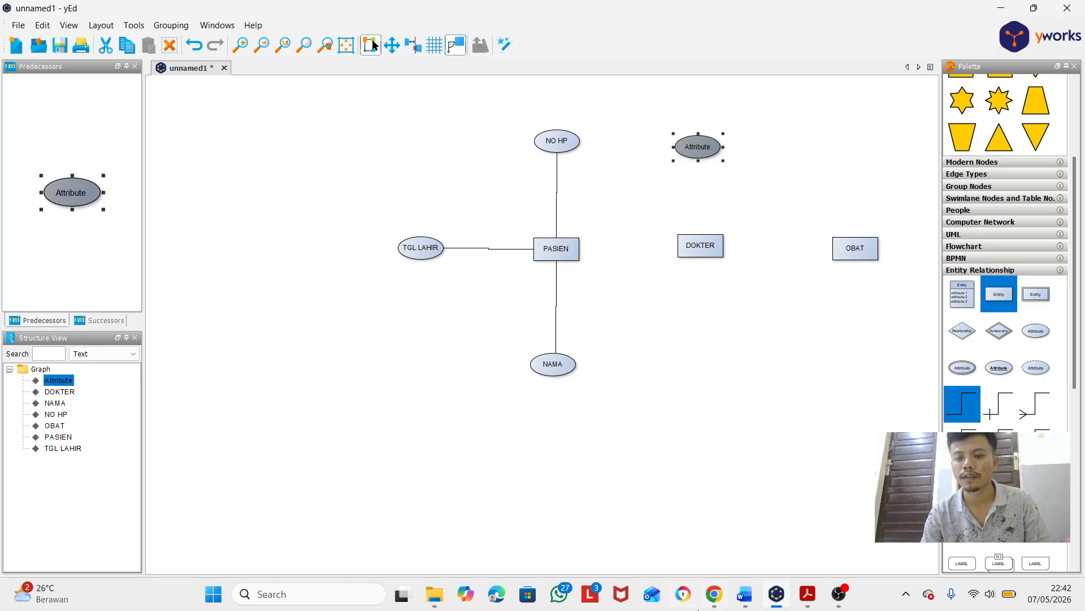
Consult the Tugas 1 case text in the Acrobat PDF, return to yEd, and label the attribute above DOKTER as ID DOKTER.
mouse_move(805, 598)
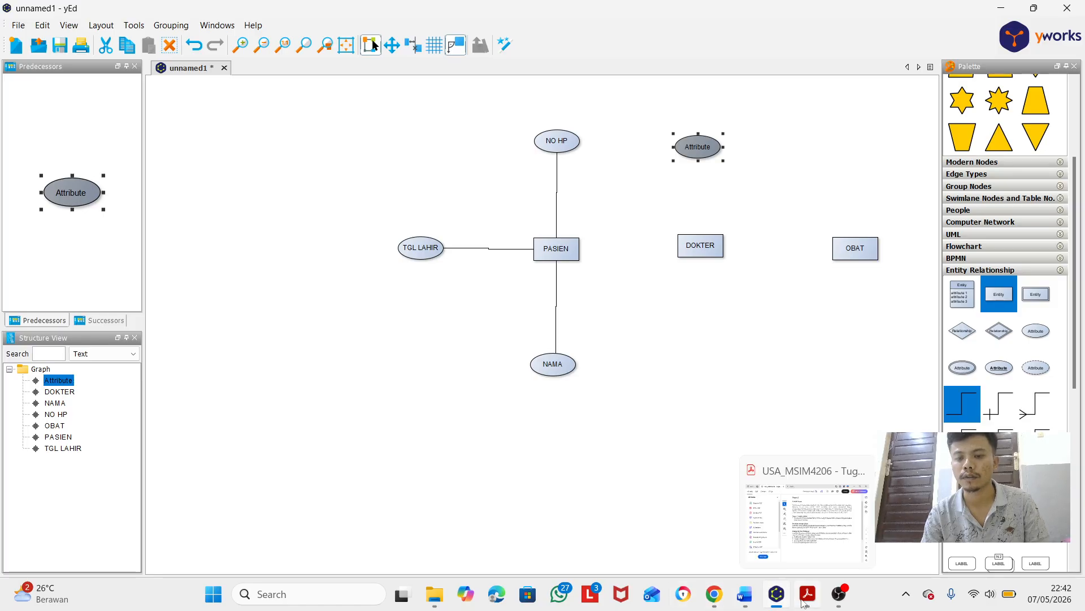
click(818, 544)
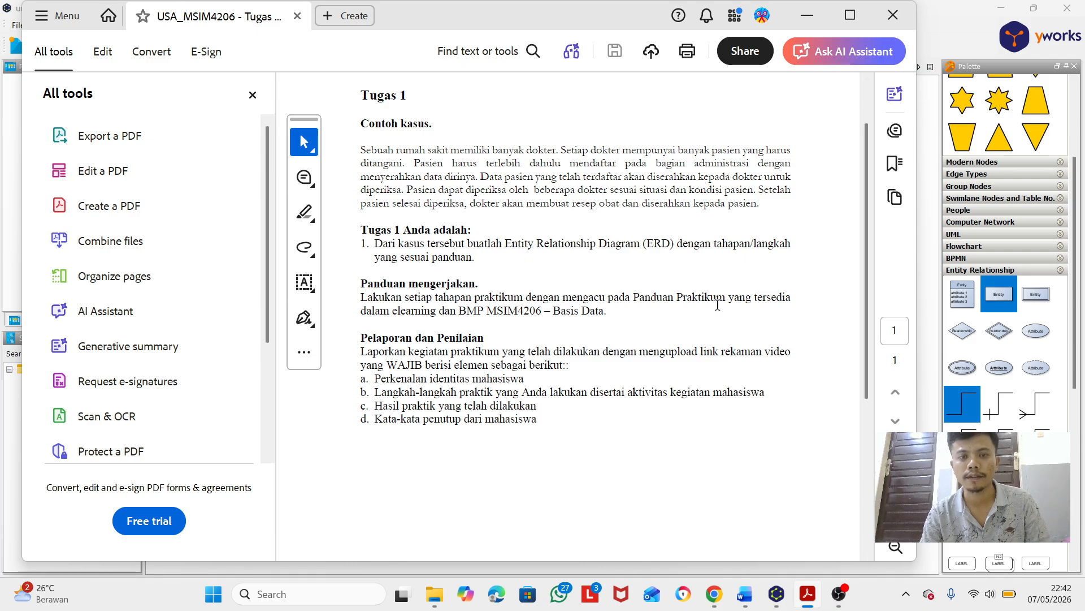
click(776, 593)
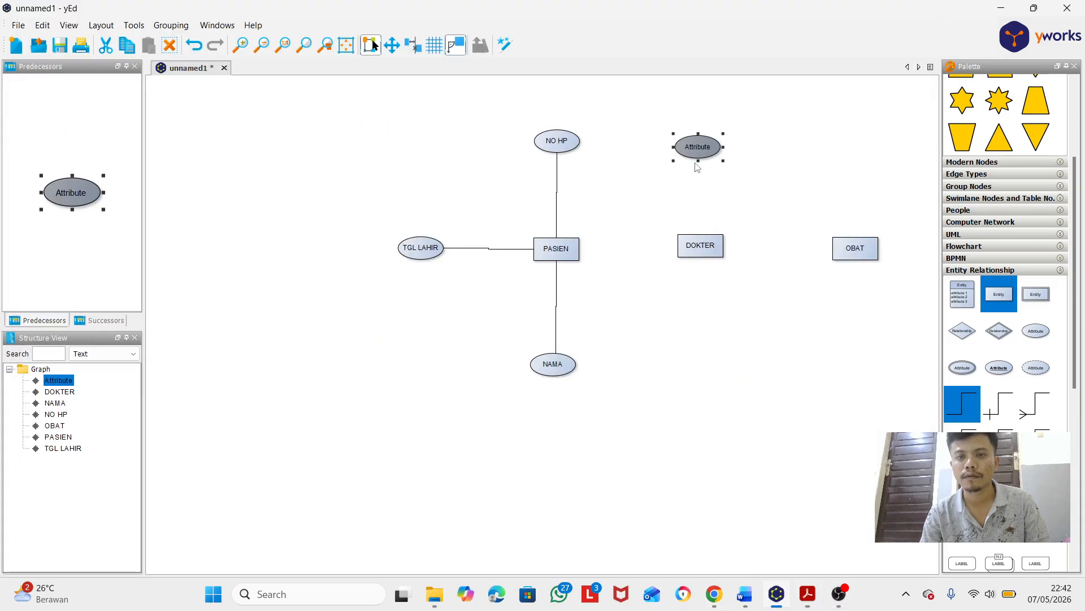
double_click(695, 147)
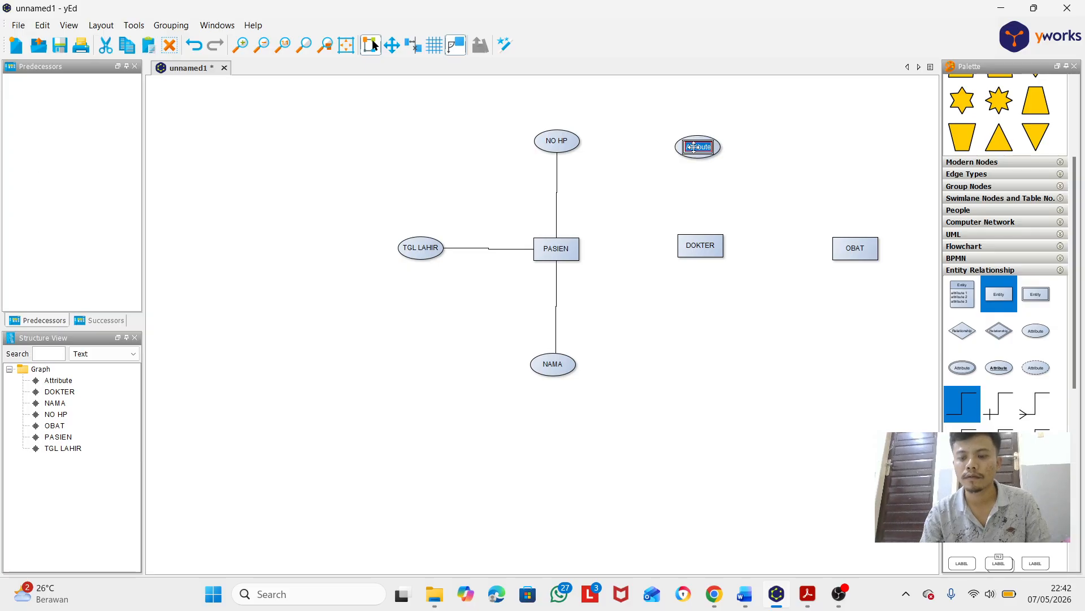
key(BackSpace)
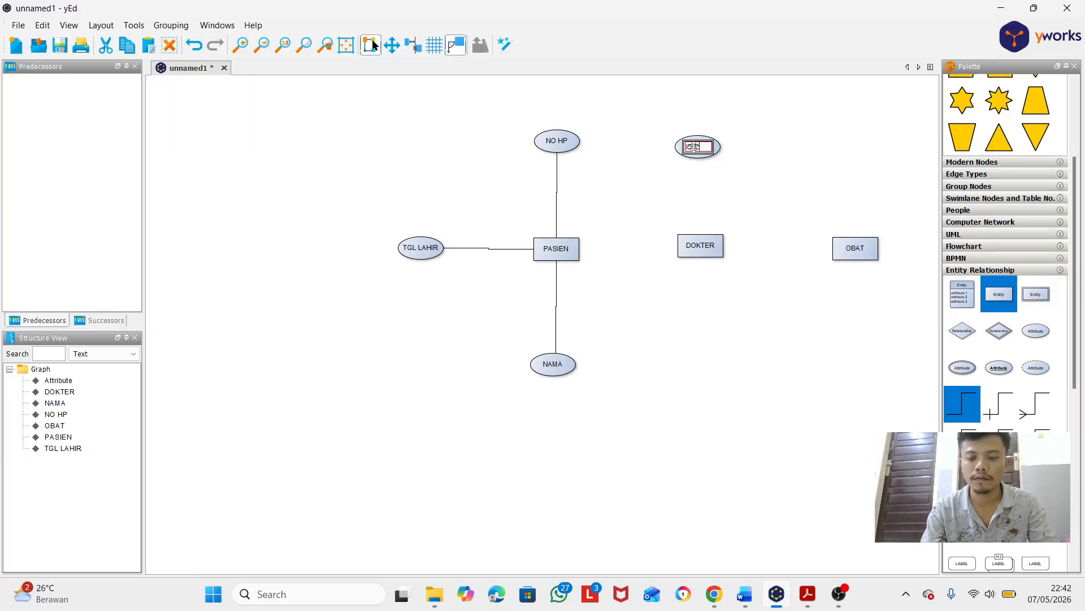
text(ID DOKTER)
key(Return)
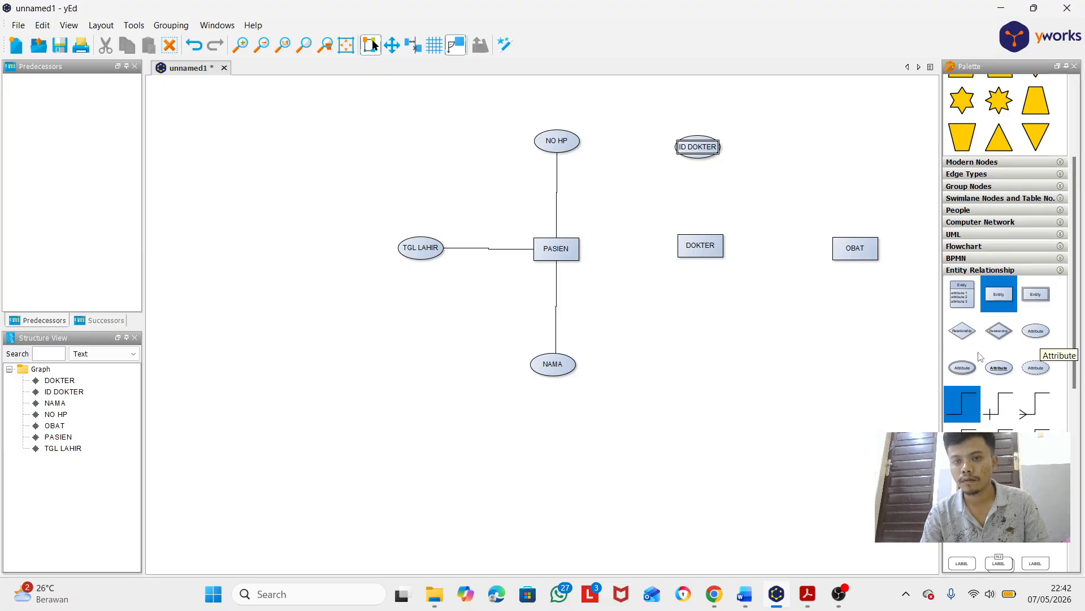
Add an Attribute ellipse below the DOKTER entity and label it NAMA DOKTER.
drag(980, 358, 701, 366)
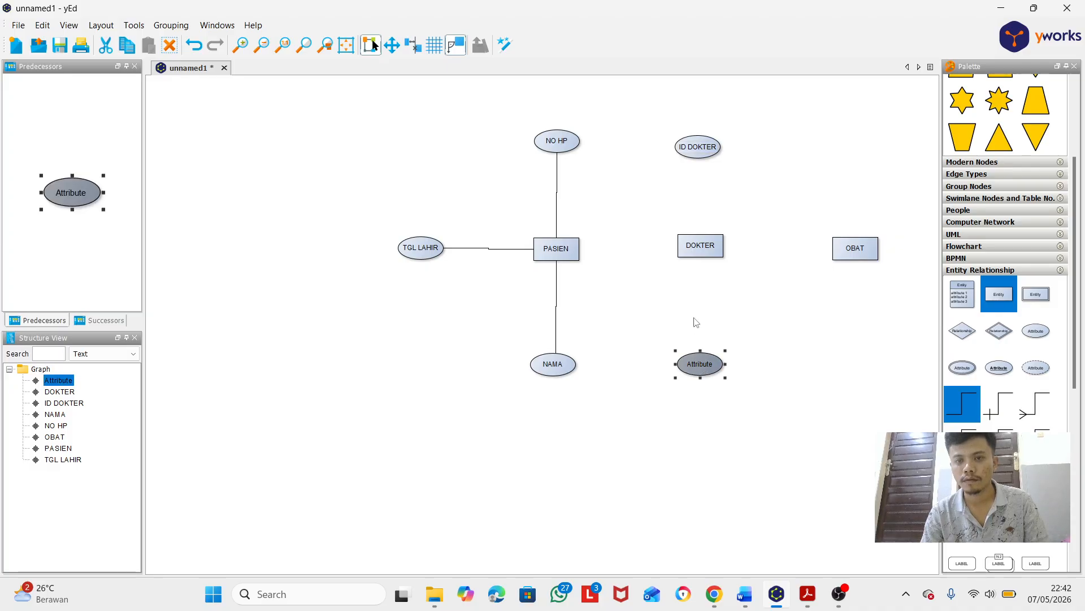
double_click(700, 362)
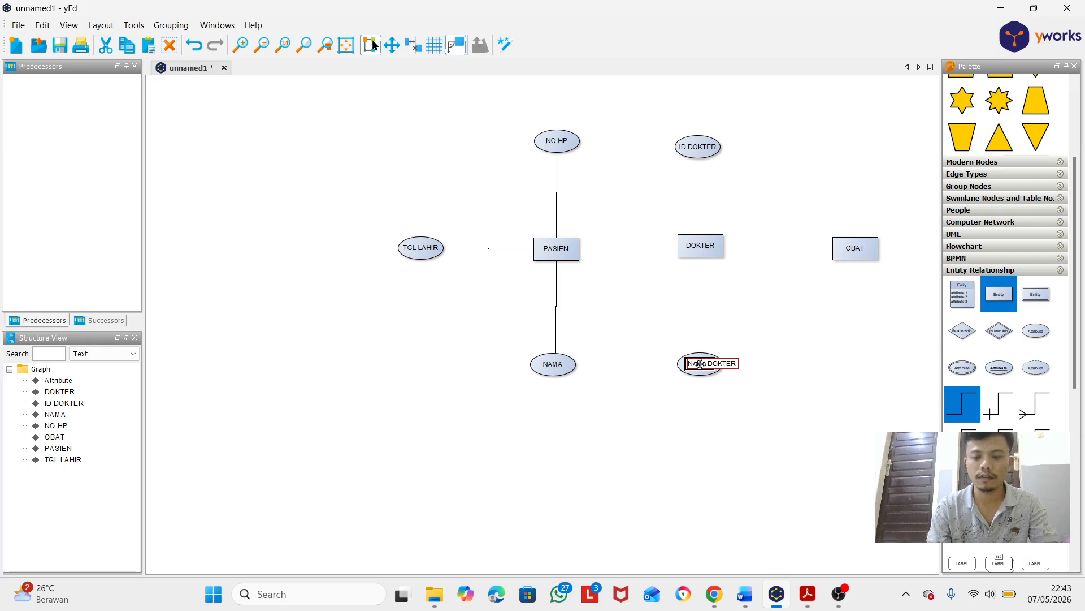
key(Return)
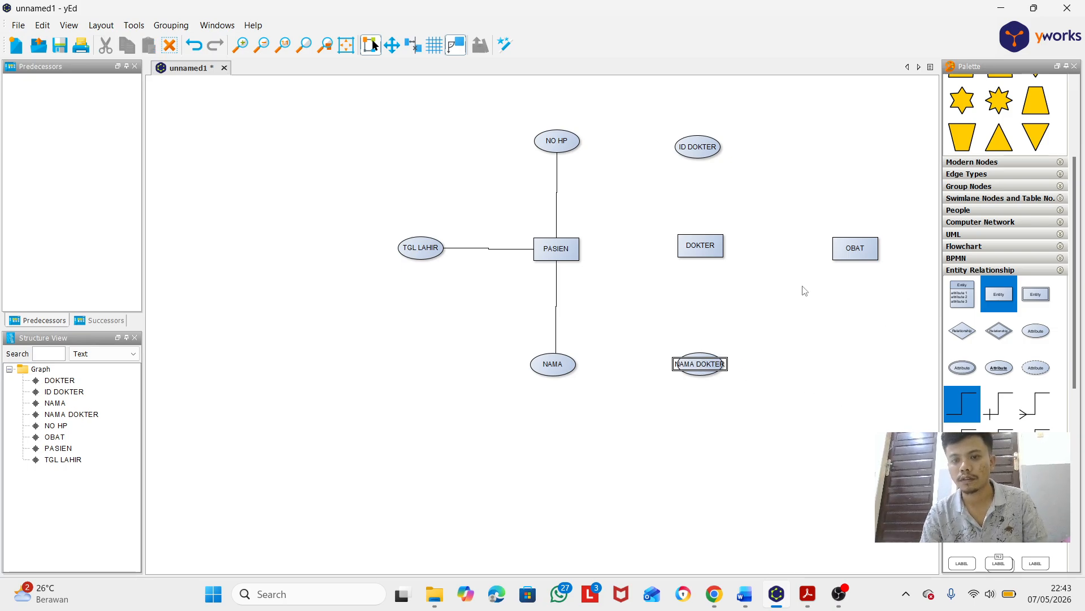
click(804, 306)
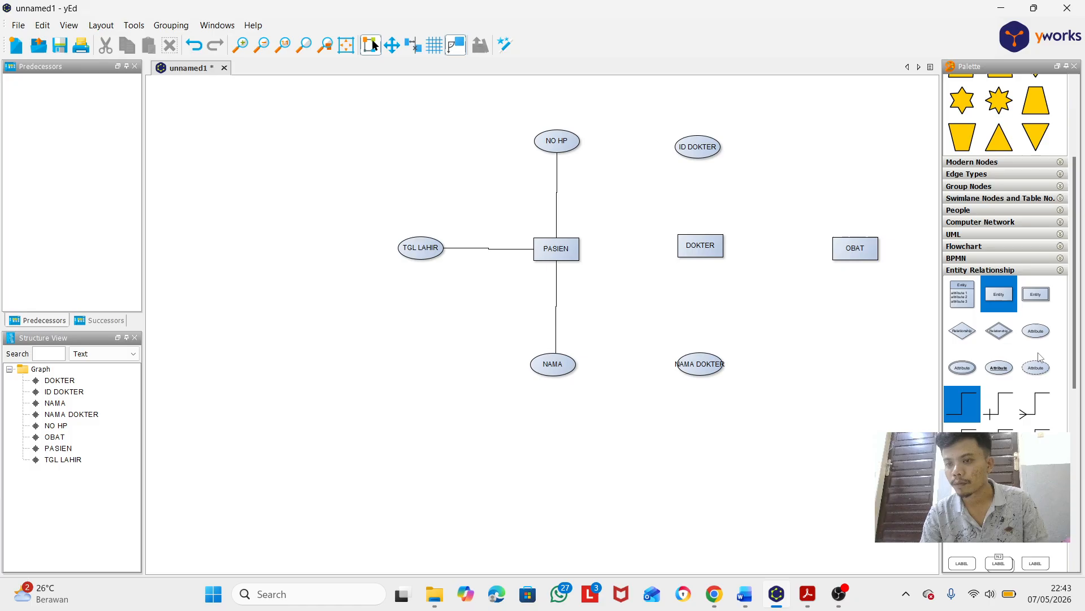
Add a dashed-outline Attribute ellipse above the OBAT entity and label it DOSIS.
drag(1038, 372, 836, 188)
drag(861, 148, 859, 150)
double_click(871, 157)
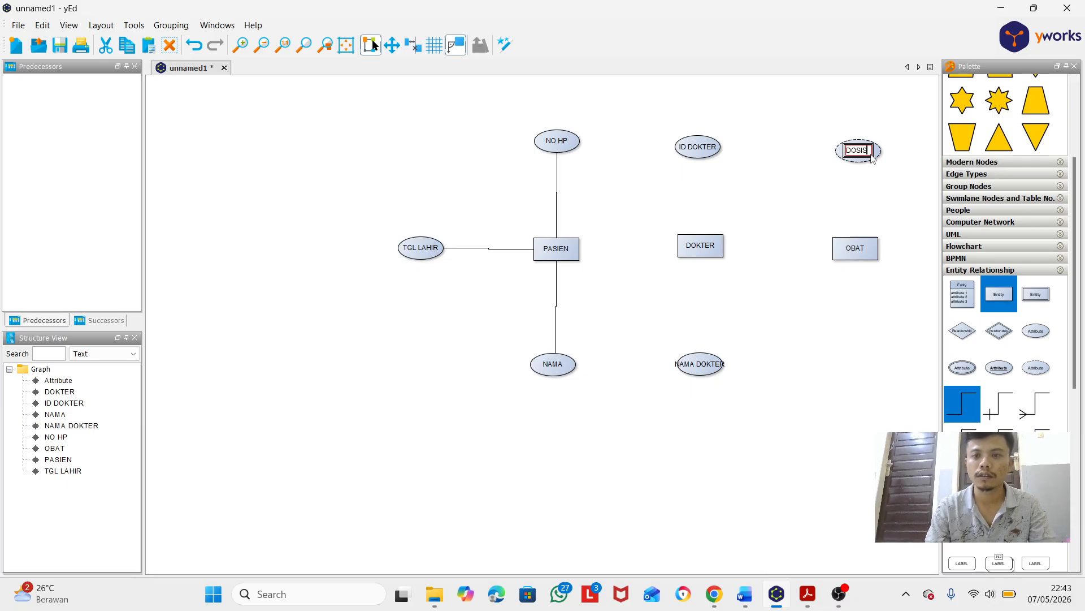
key(Return)
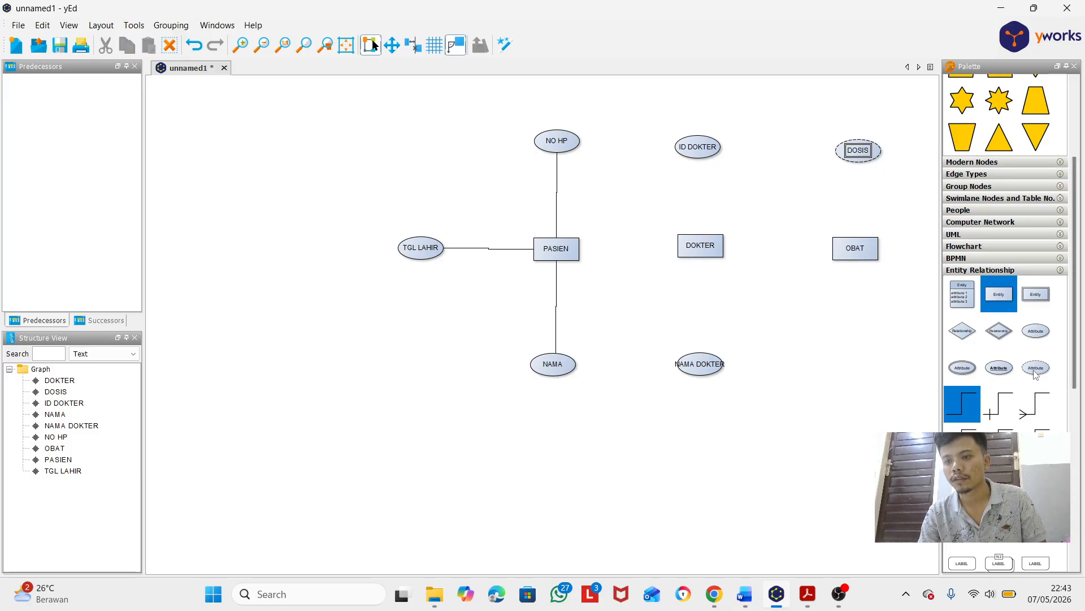
Add a dashed-outline Attribute ellipse below the OBAT entity and label it NAMA OBAT.
drag(1036, 373, 860, 364)
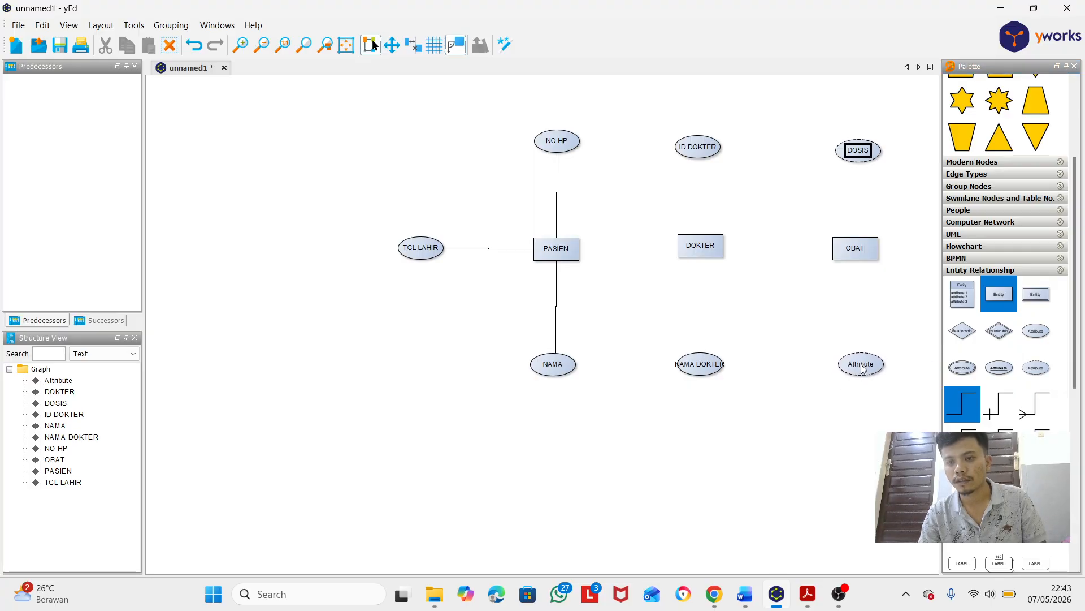
double_click(861, 364)
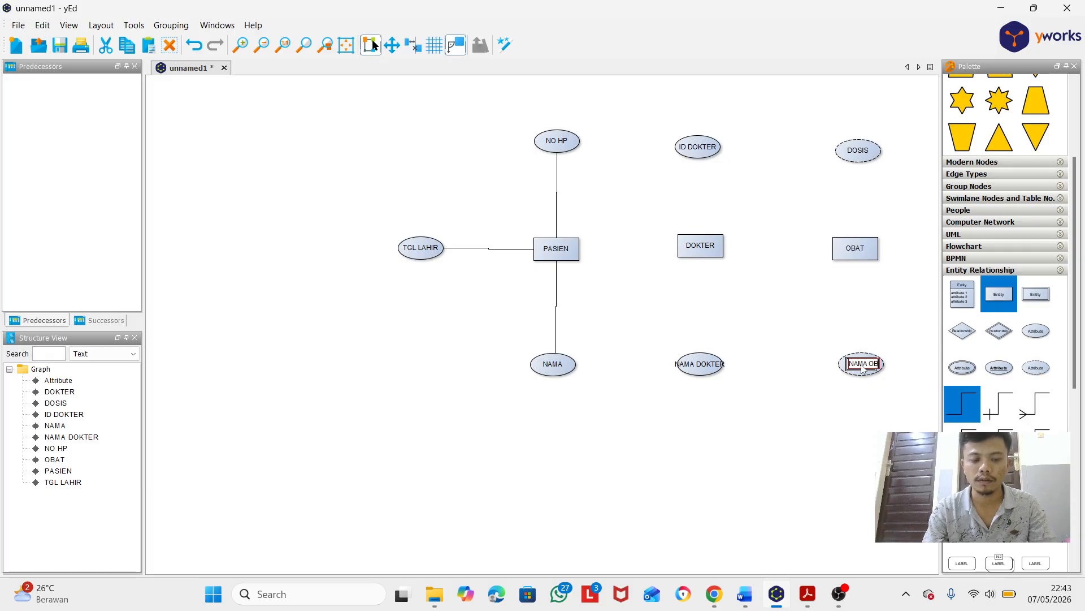
text(NAMA OBAT)
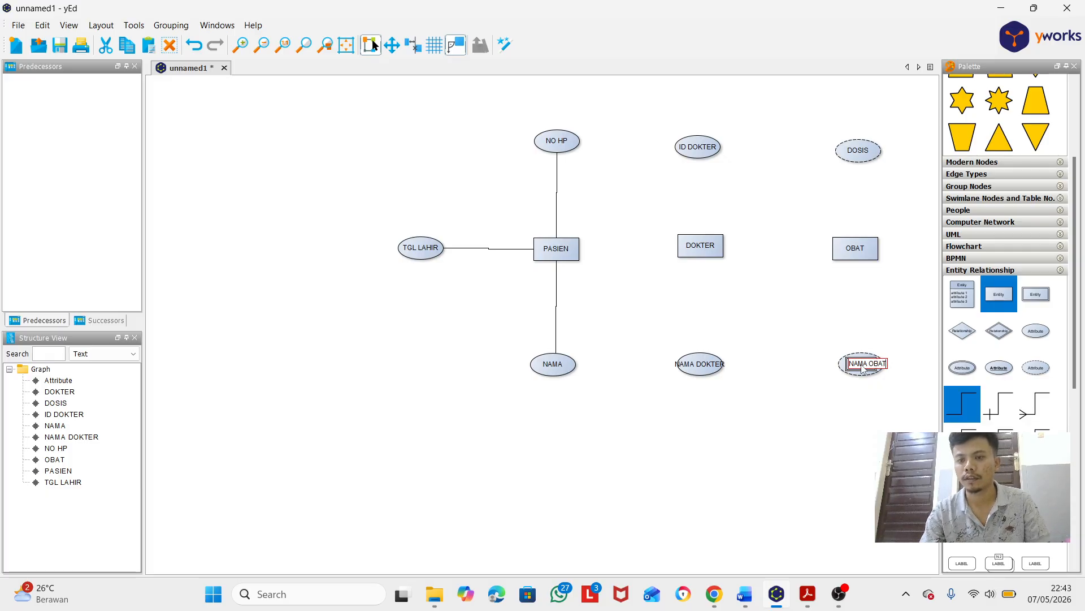
key(Return)
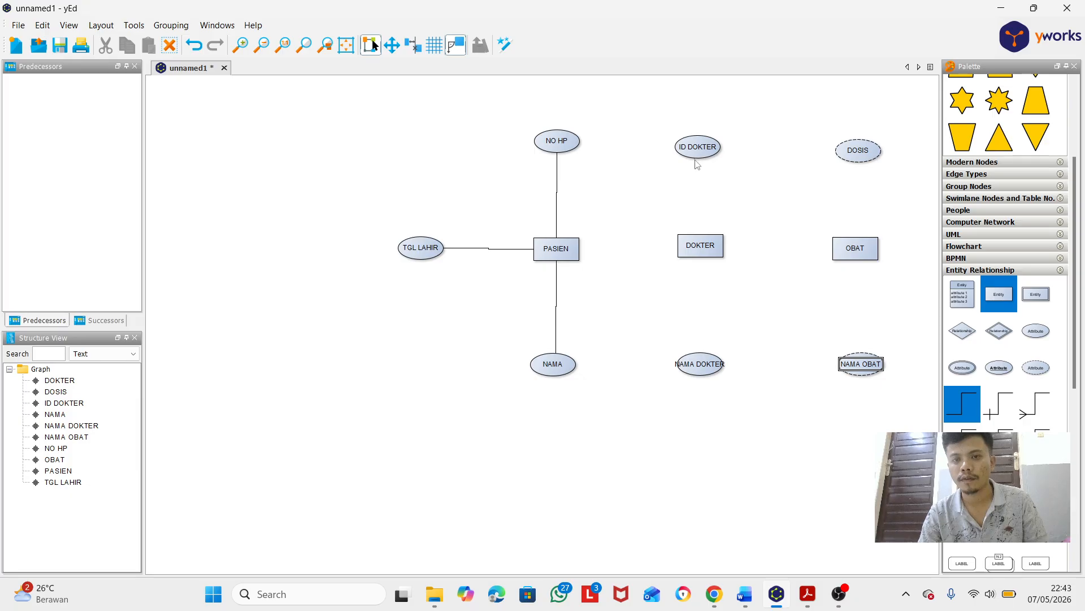
Connect DOKTER to ID DOKTER and NAMA DOKTER, and OBAT to DOSIS and NAMA OBAT, with plain lines.
drag(695, 161, 700, 242)
drag(703, 258, 700, 362)
click(700, 364)
click(719, 326)
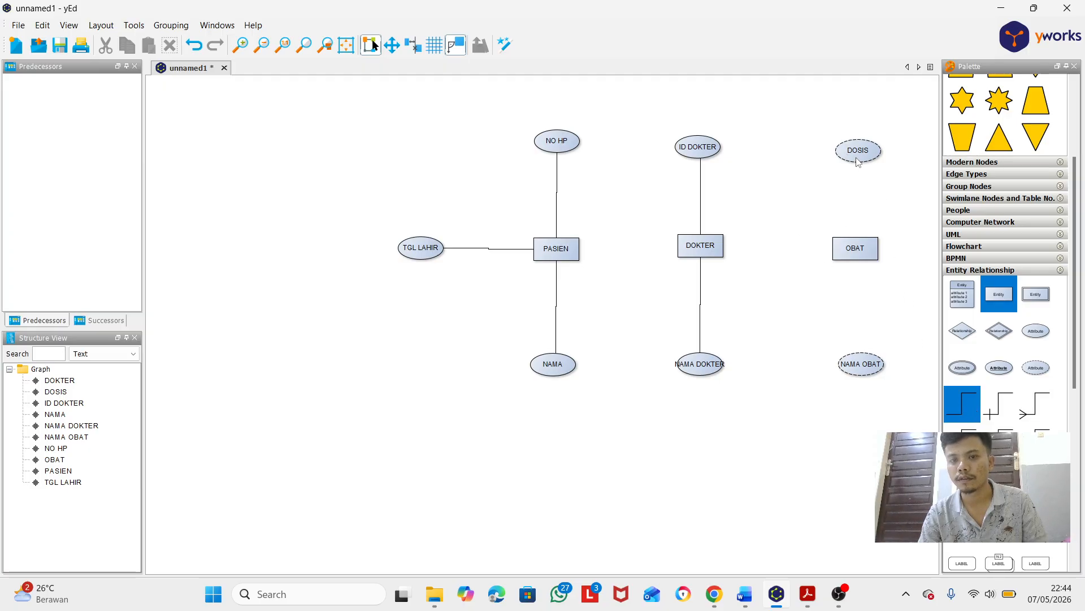
drag(858, 162, 863, 244)
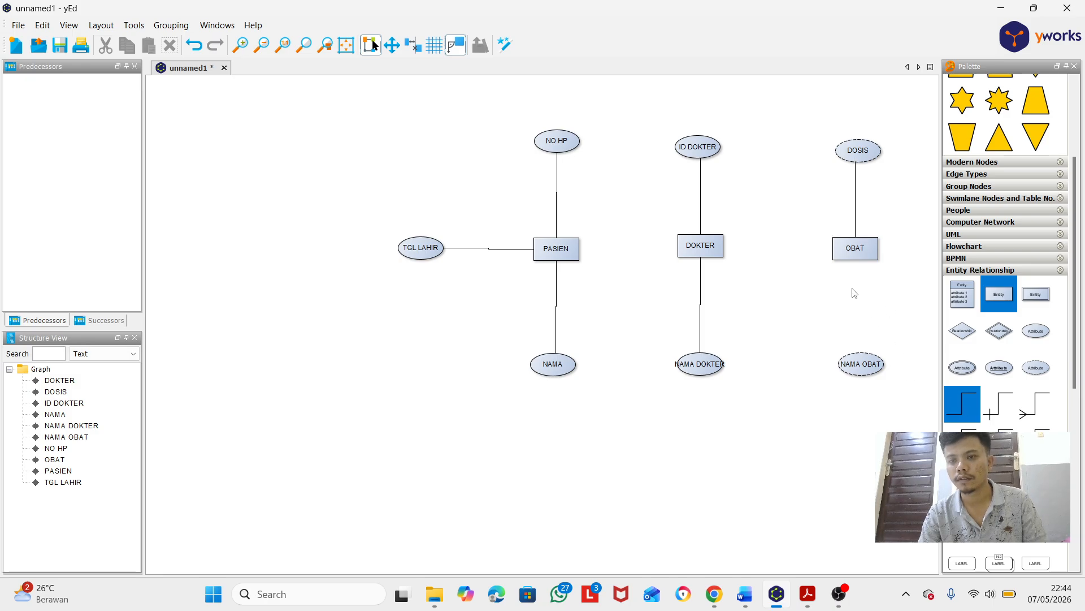
drag(858, 261, 855, 354)
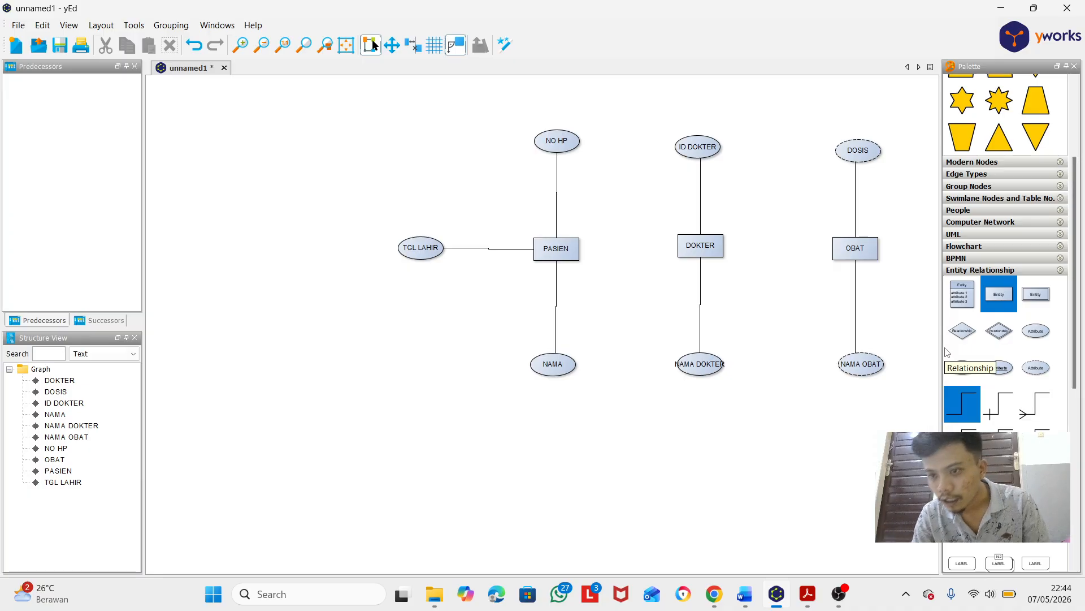
Place a Relationship diamond between the PASIEN and DOKTER entities.
click(958, 332)
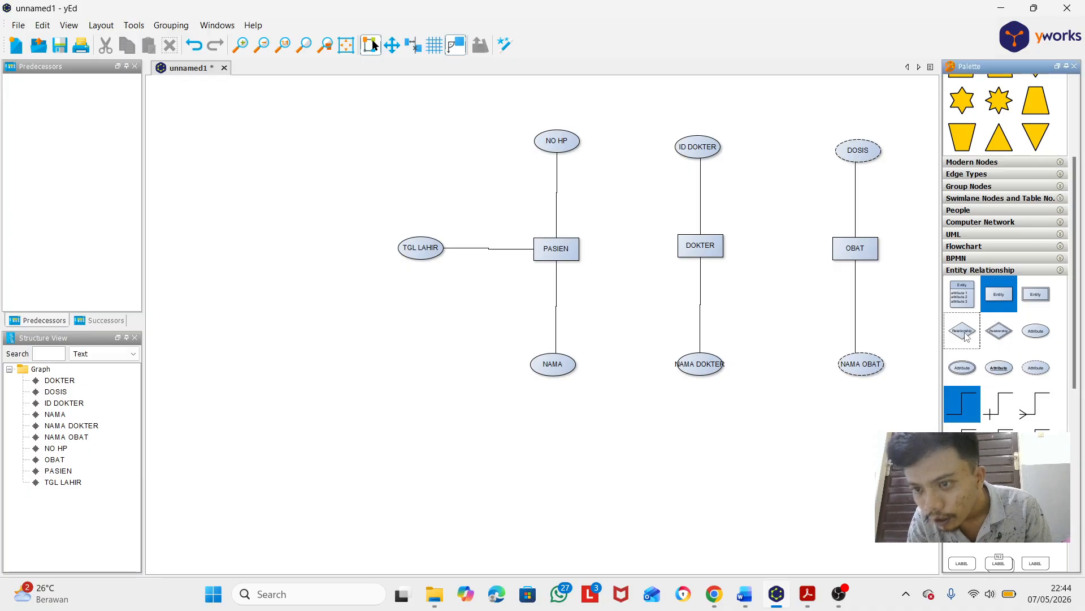
drag(959, 334, 630, 249)
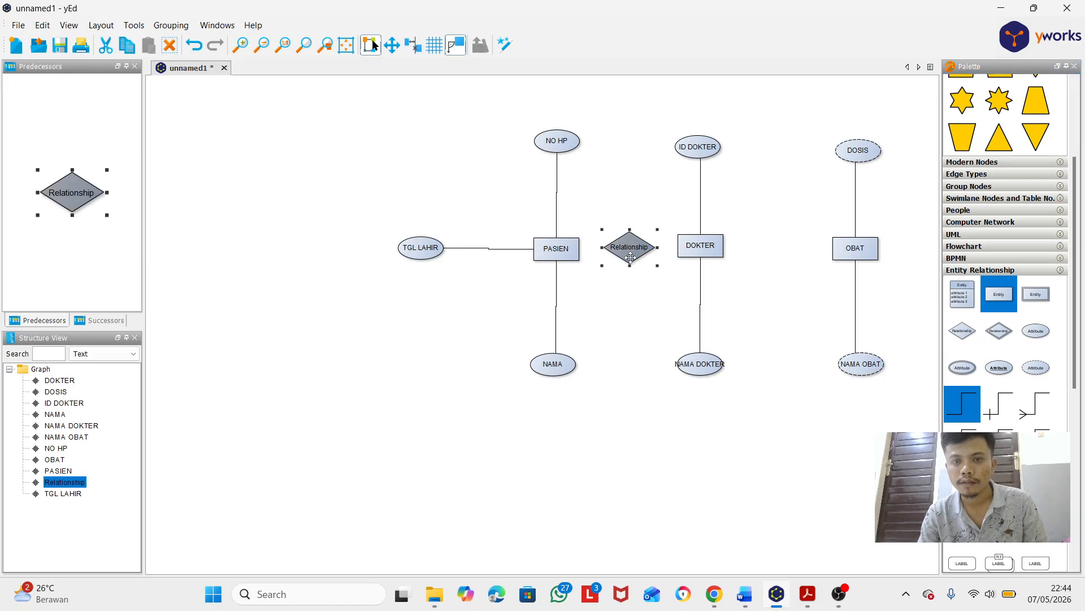
click(640, 303)
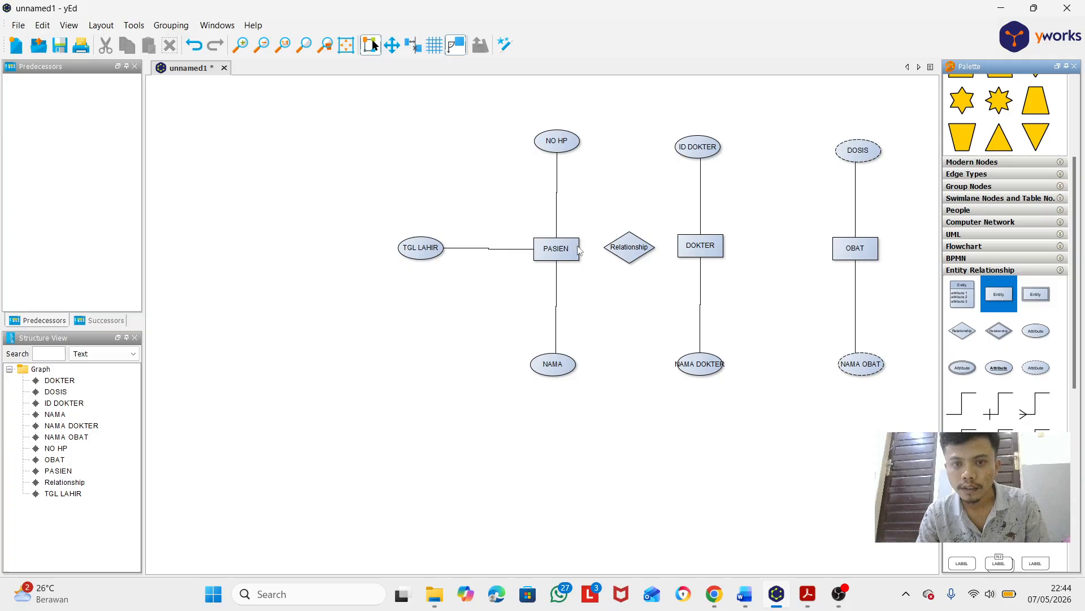
Connect PASIEN and DOKTER to the Relationship diamond between them with one-or-many crow's-foot edges, symbols at the entity ends.
drag(579, 250, 598, 251)
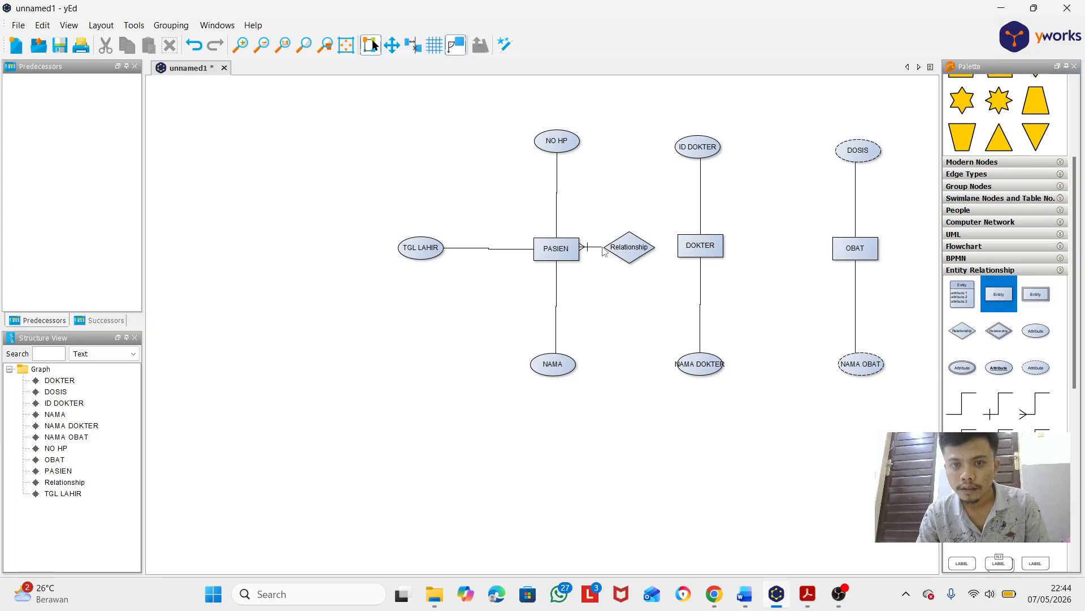
click(610, 253)
click(611, 252)
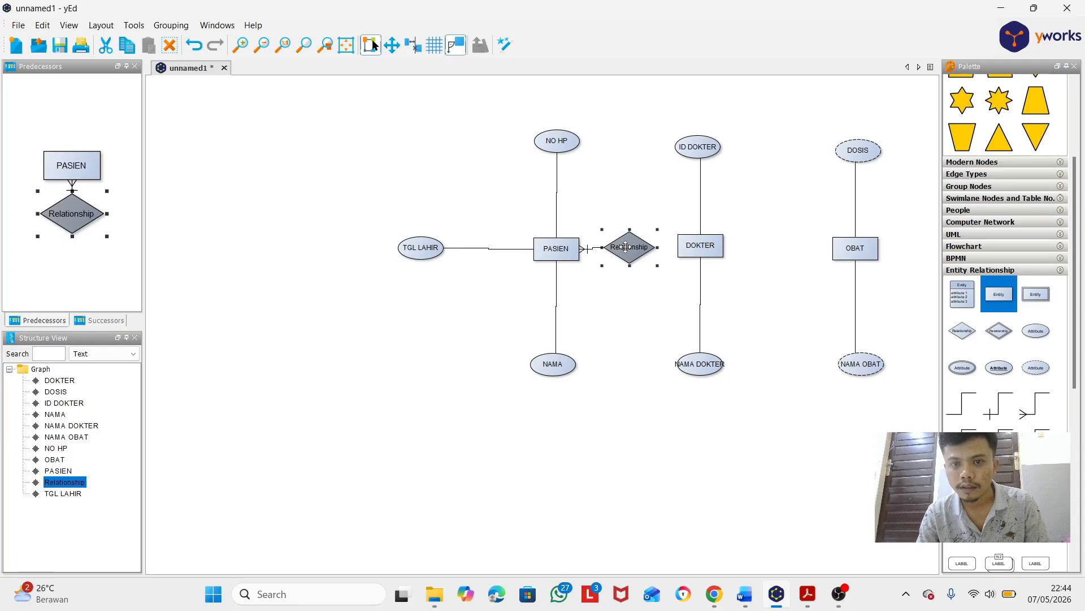
click(637, 355)
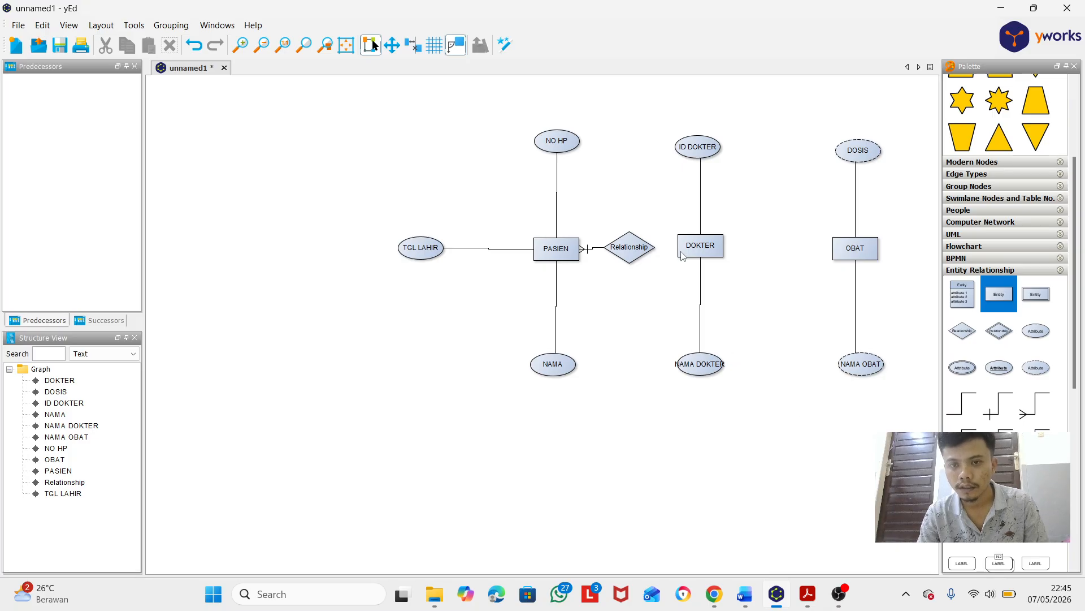
drag(680, 252, 655, 252)
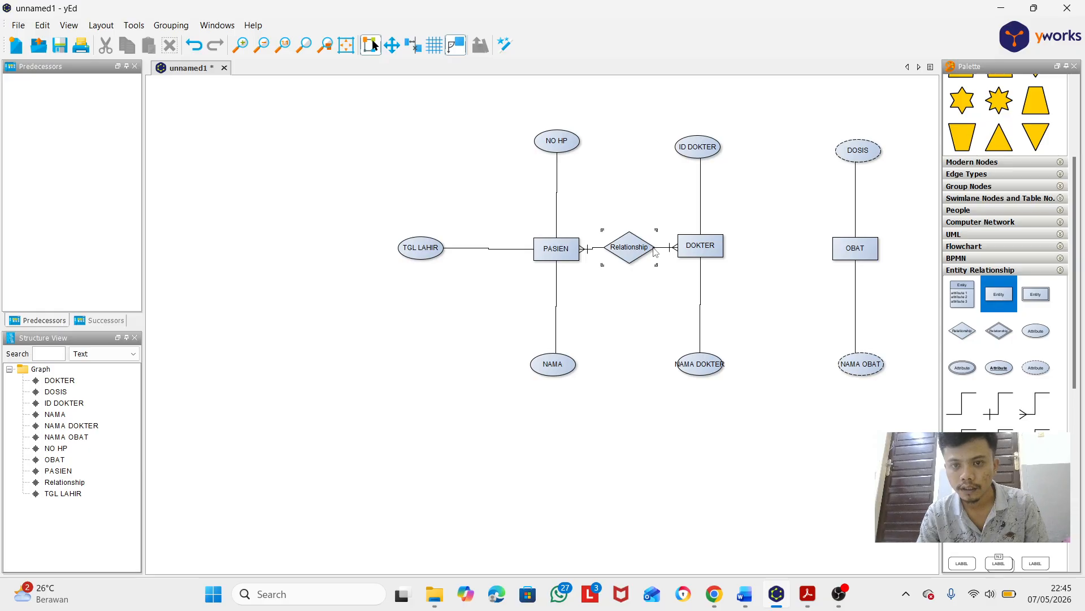
Label the Relationship diamond between PASIEN and DOKTER as PERIKSA.
click(629, 246)
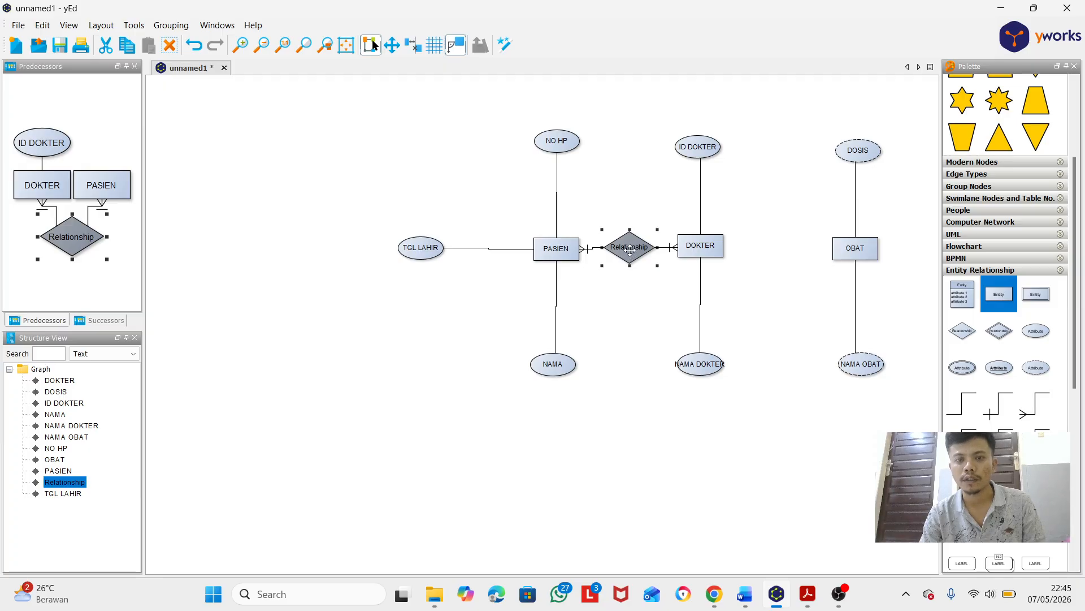
double_click(629, 249)
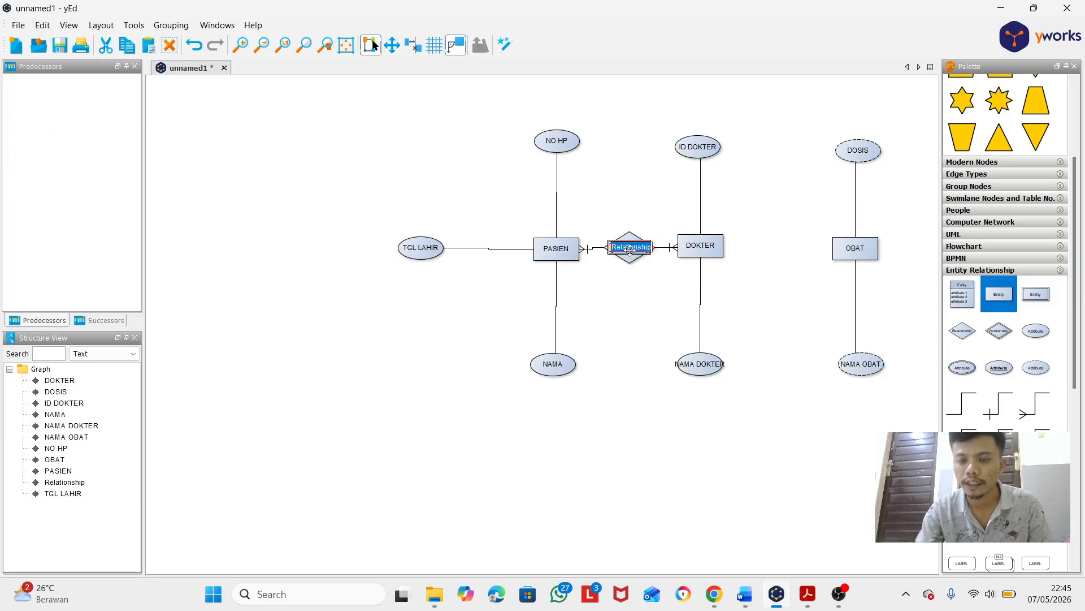
key(BackSpace)
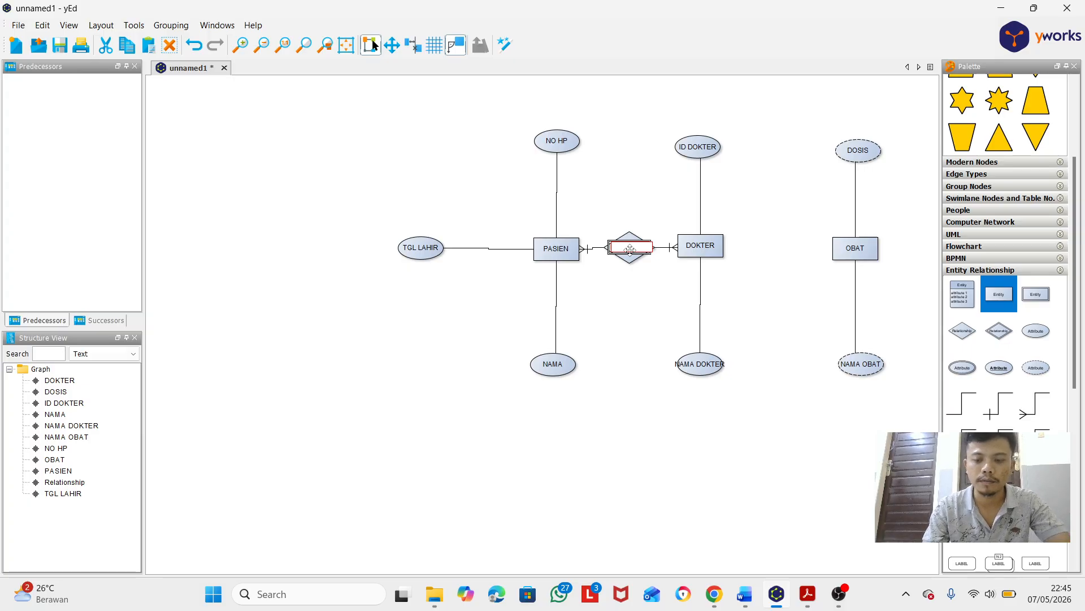
text(PER)
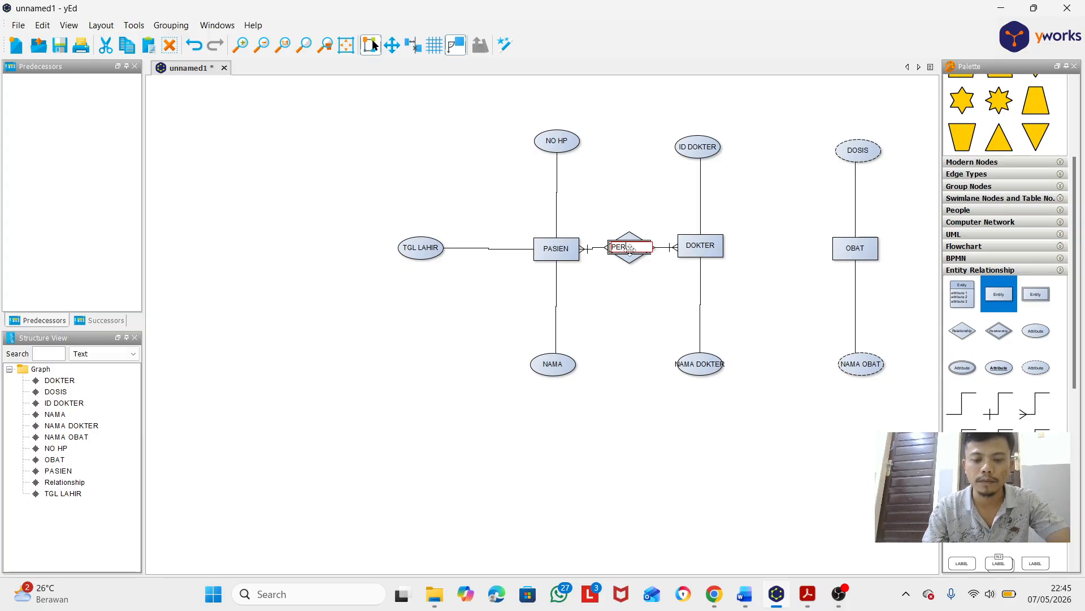
text(I)
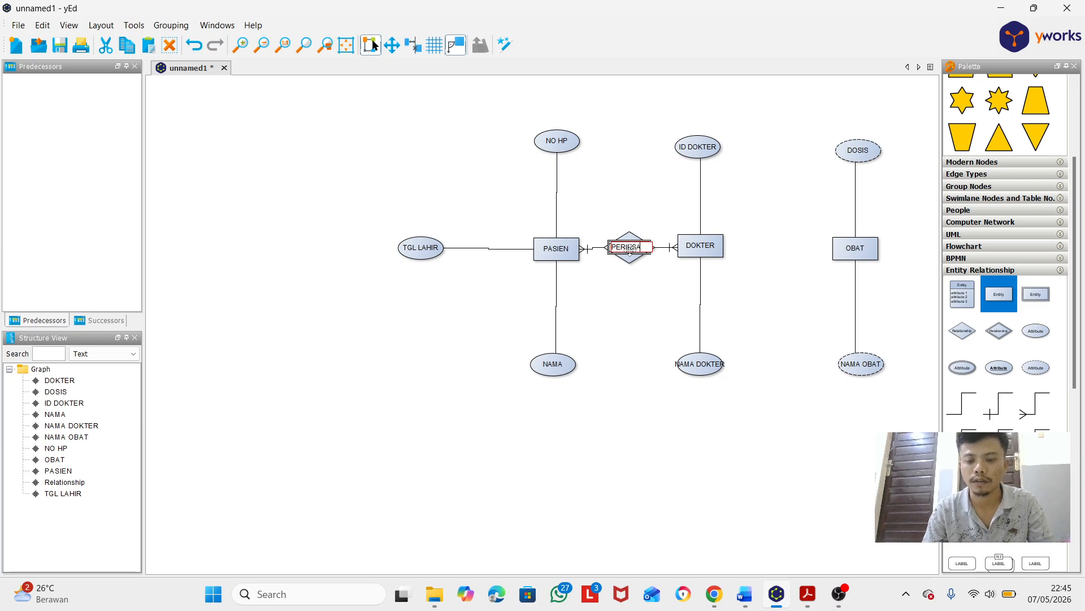
text(KSA)
key(Return)
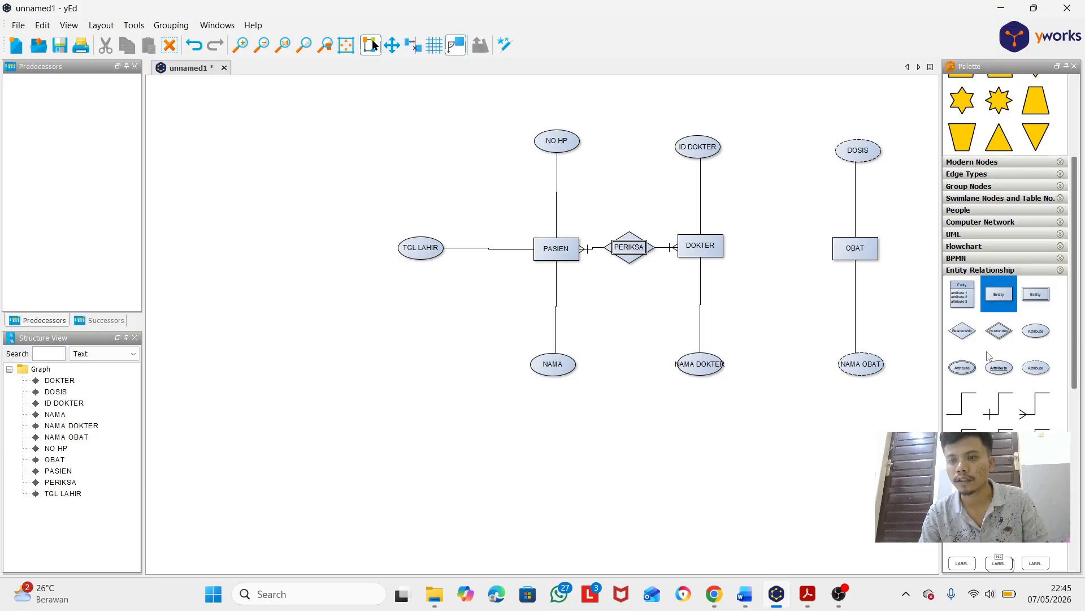
Place a Relationship diamond between the DOKTER and OBAT entities.
drag(966, 337, 766, 252)
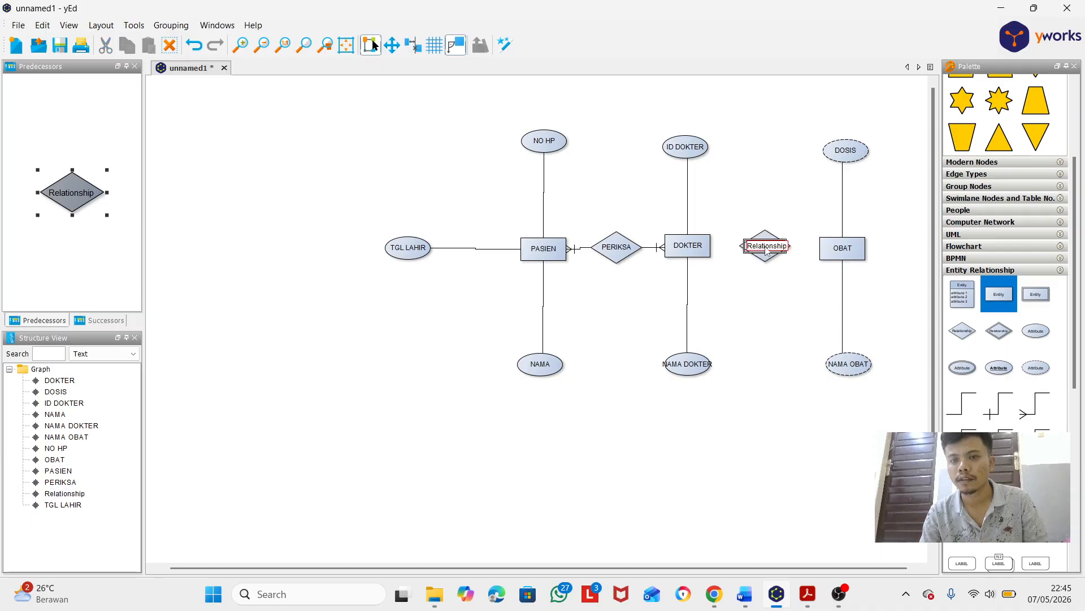
double_click(767, 251)
click(767, 251)
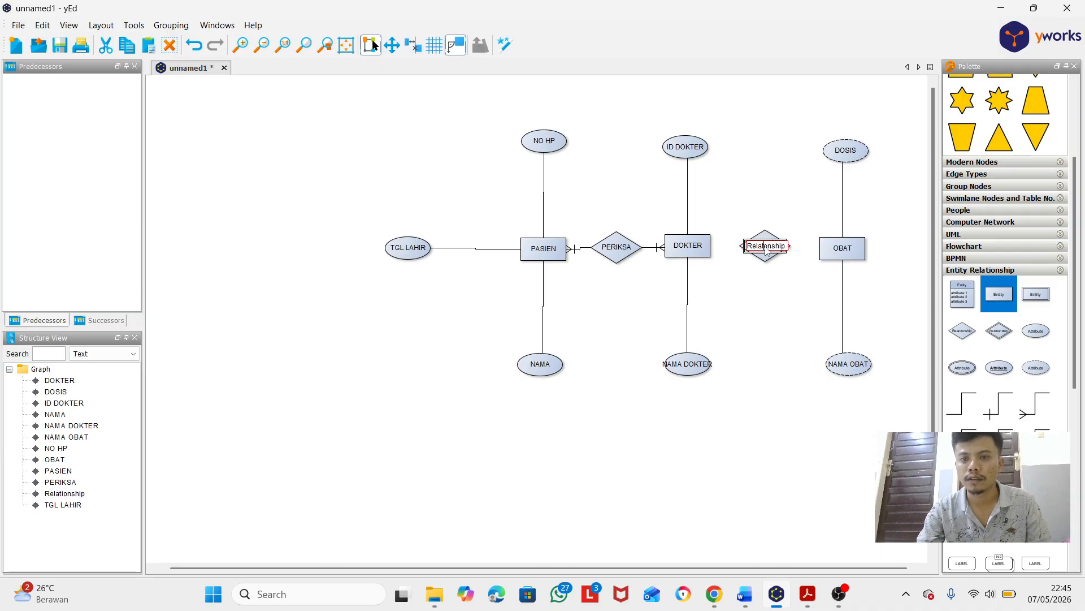
key(BackSpace)
key(BackSpace)
key(BackSpace)
key(BackSpace)
key(BackSpace)
key(BackSpace)
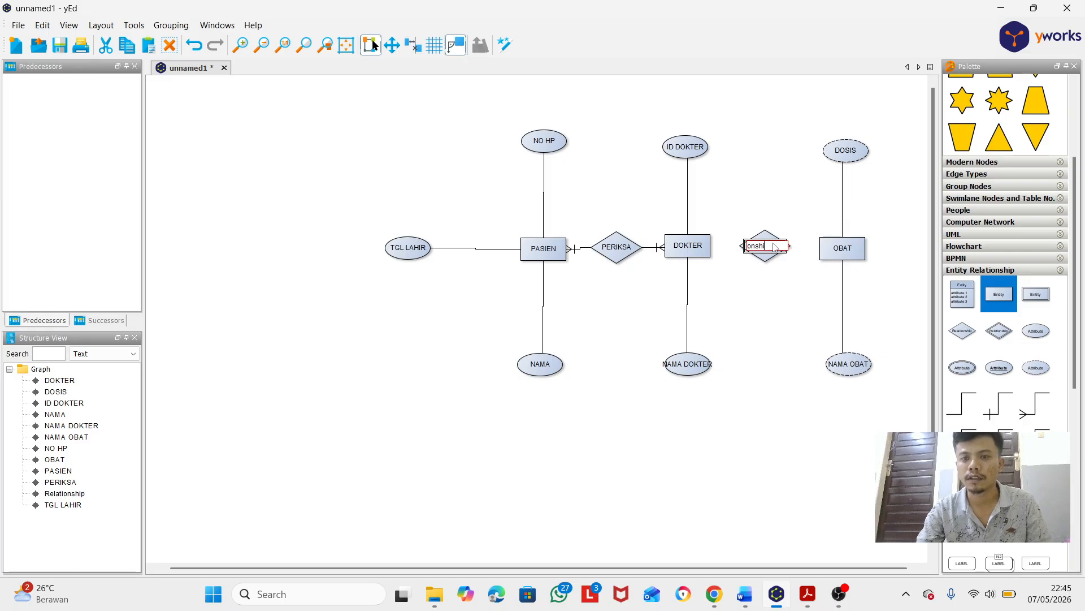
key(BackSpace)
key(BackSpace)
key(BackSpace)
key(BackSpace)
key(BackSpace)
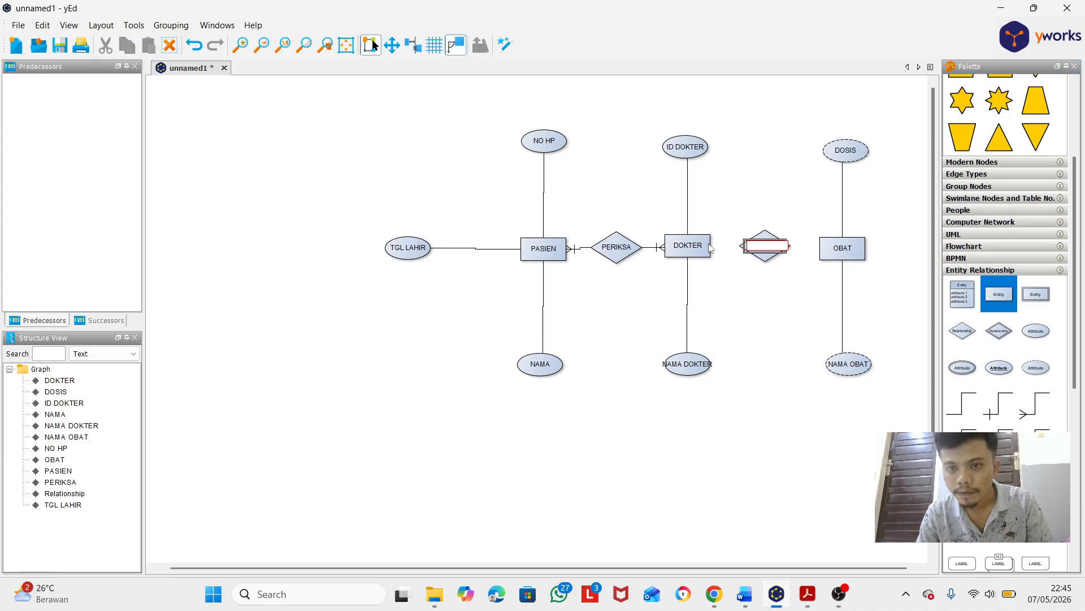
click(738, 248)
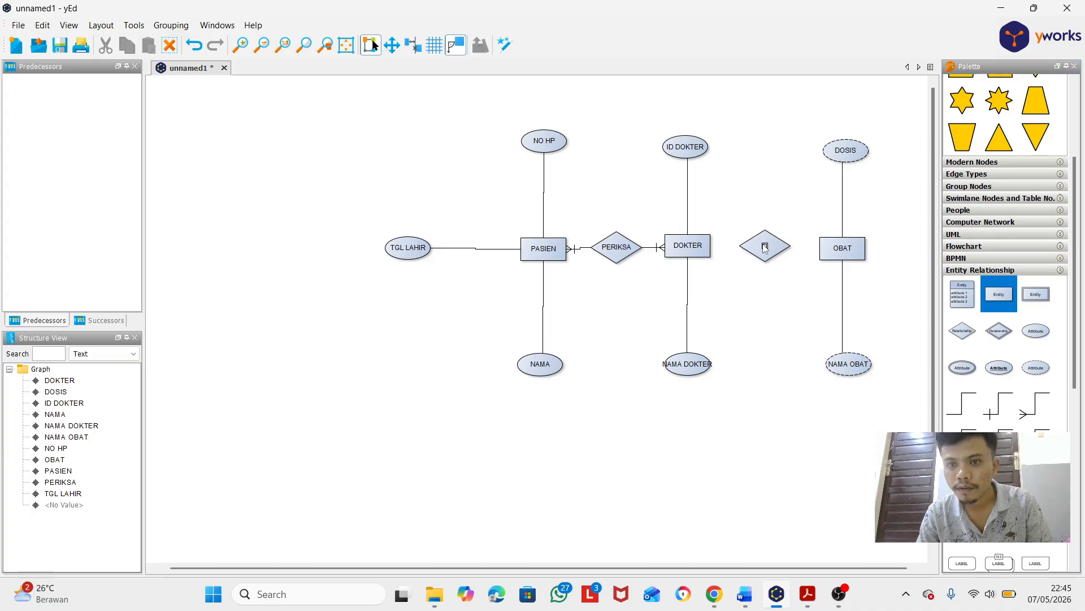
click(765, 247)
click(772, 294)
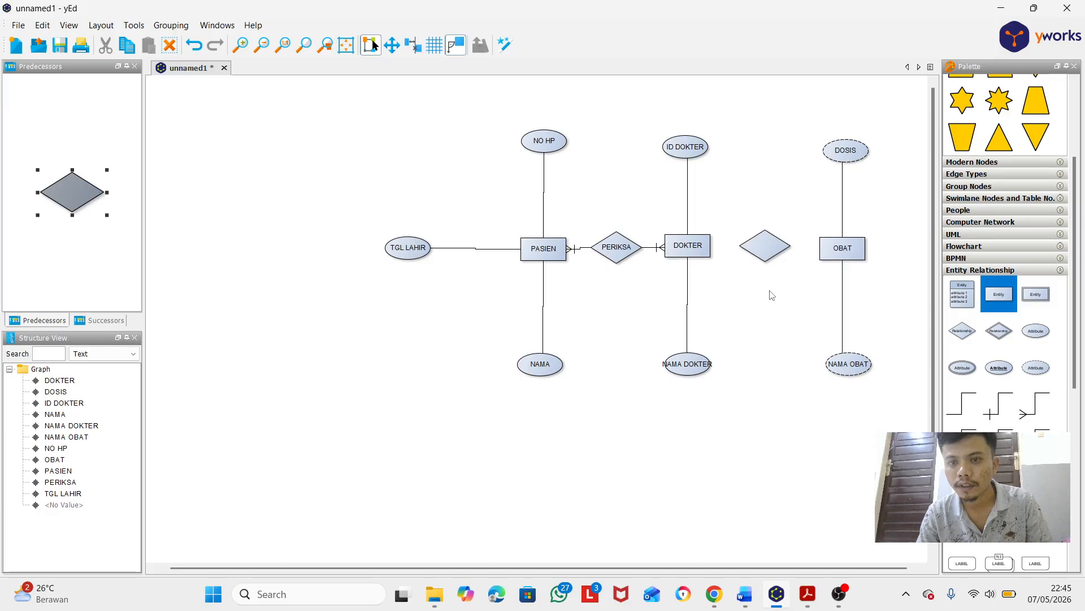
click(762, 251)
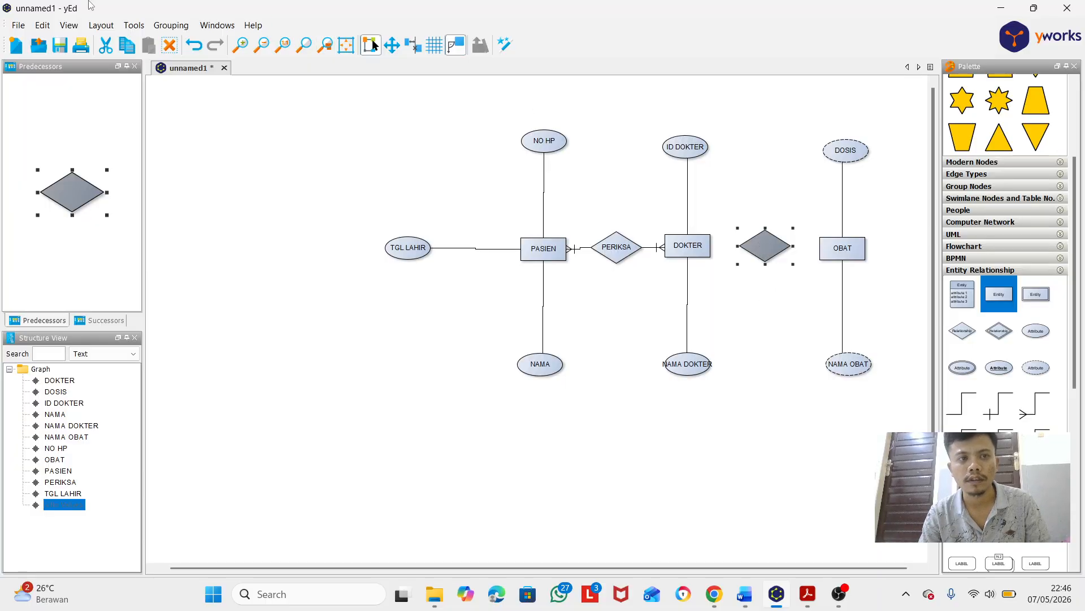
click(192, 45)
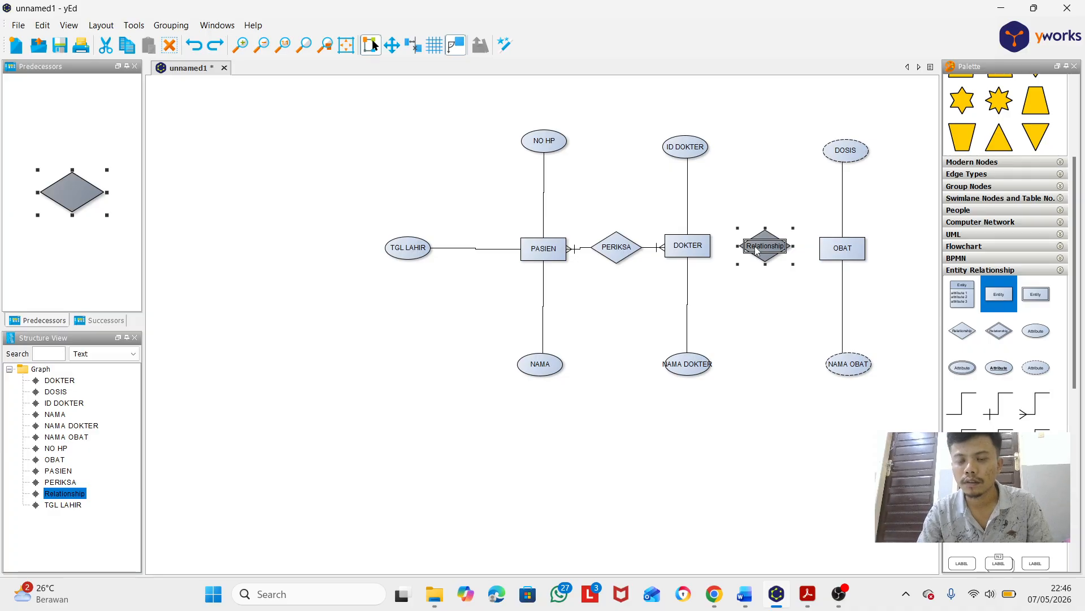
Label the Relationship diamond between DOKTER and OBAT as MEMBUAT.
key(Return)
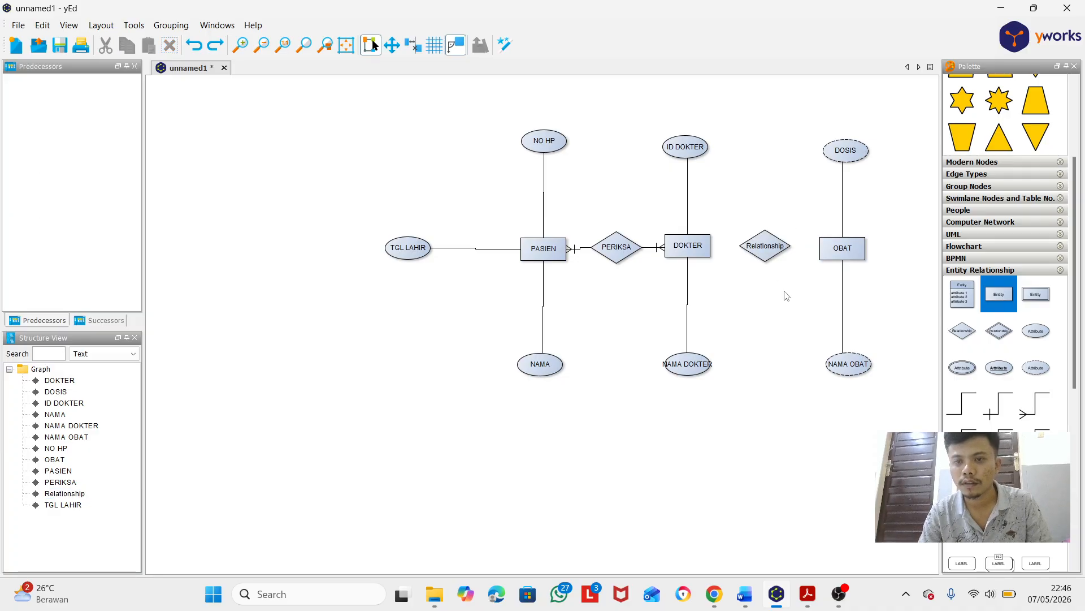
double_click(768, 250)
key(BackSpace)
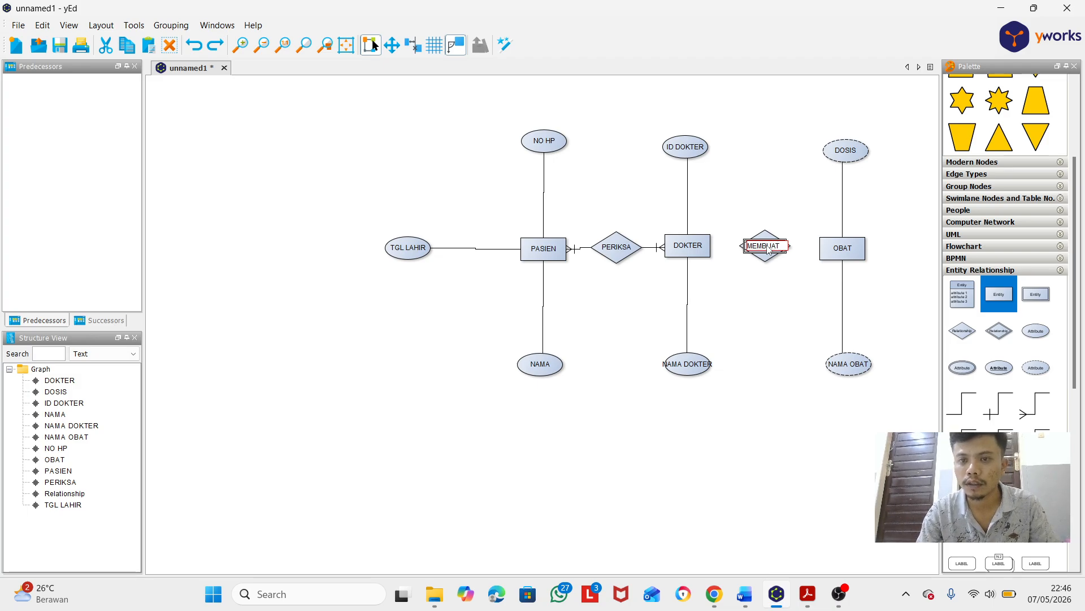
key(Return)
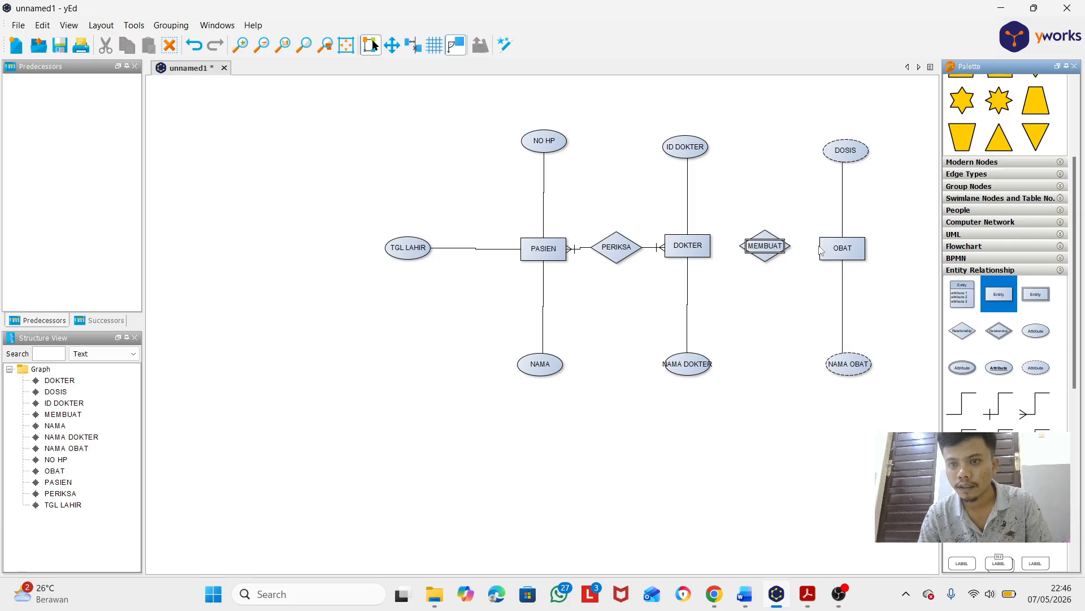
Connect OBAT and DOKTER to the MEMBUAT diamond with one-or-many crow's-foot edges, symbols at the entity ends.
mouse_move(823, 251)
mouse_down()
mouse_move(789, 249)
mouse_move(827, 256)
mouse_up()
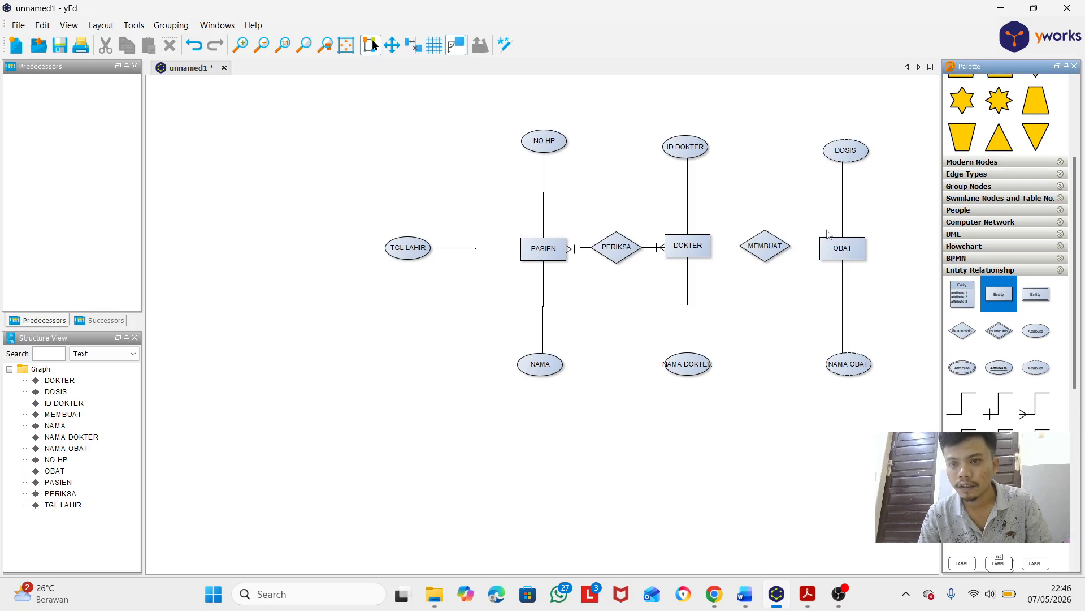
drag(826, 252, 795, 252)
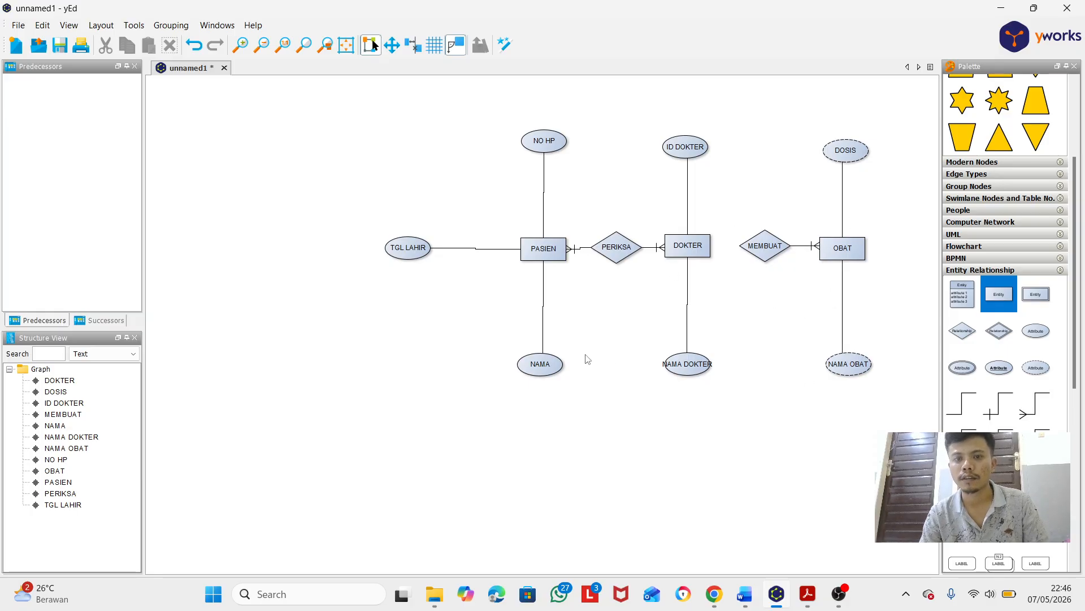
click(706, 246)
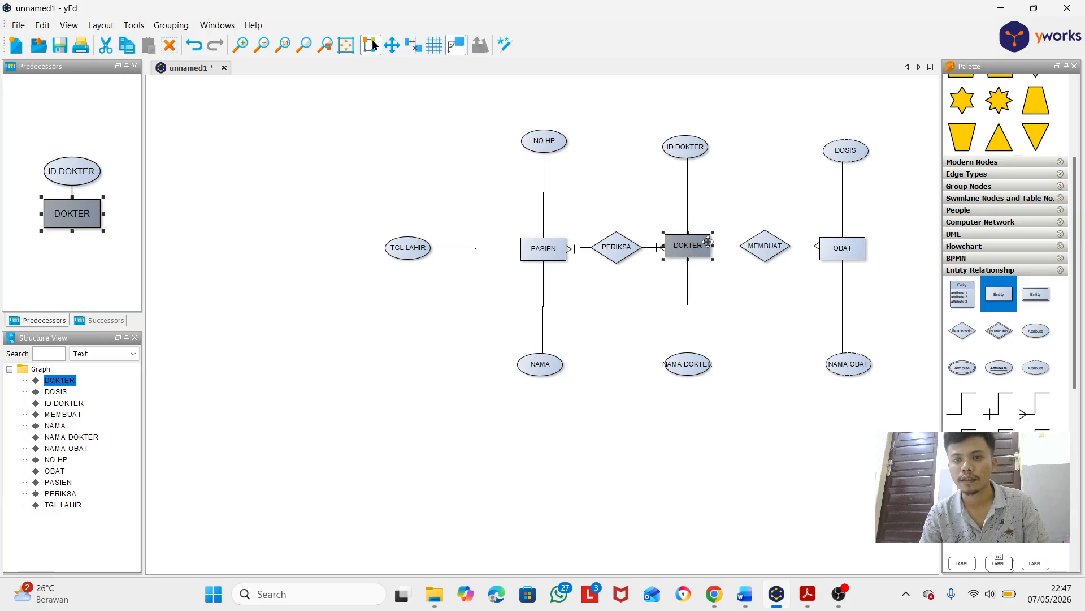
click(736, 268)
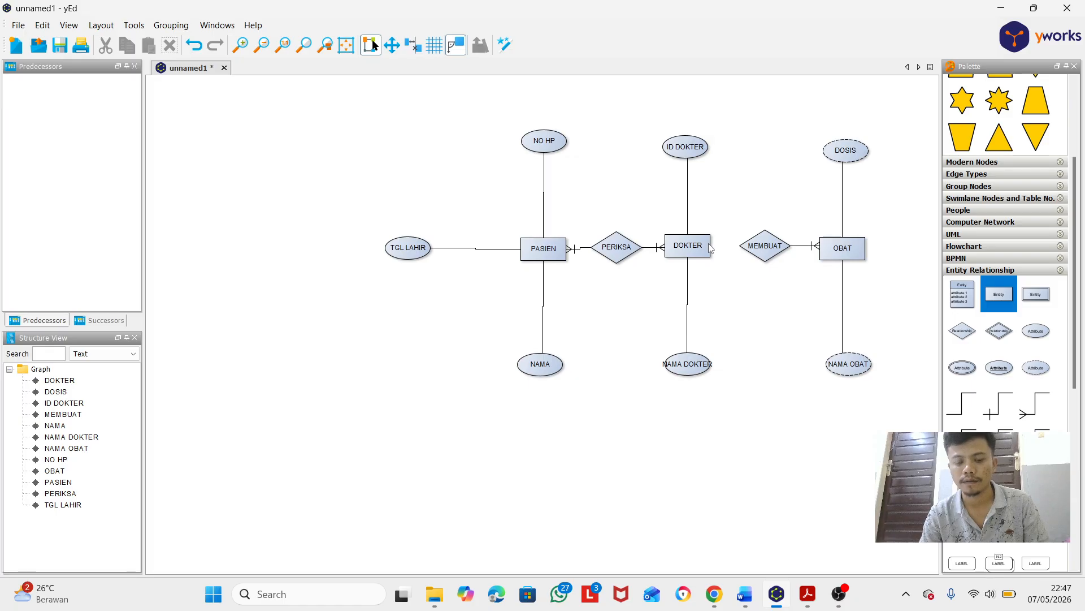
drag(713, 247, 746, 248)
drag(732, 360, 769, 242)
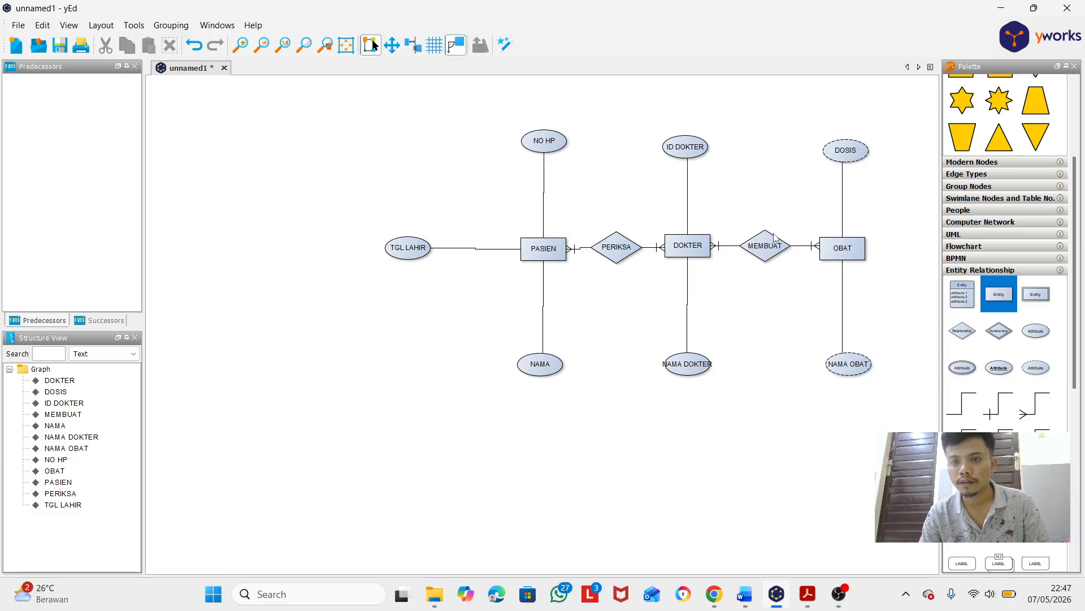
Shift the MEMBUAT diamond slightly toward OBAT and connect it to DOSIS with a one-or-many crow's-foot edge, symbol at the MEMBUAT end.
mouse_move(774, 233)
mouse_down()
mouse_move(814, 188)
mouse_move(770, 233)
mouse_move(787, 217)
mouse_move(776, 240)
mouse_up()
click(766, 240)
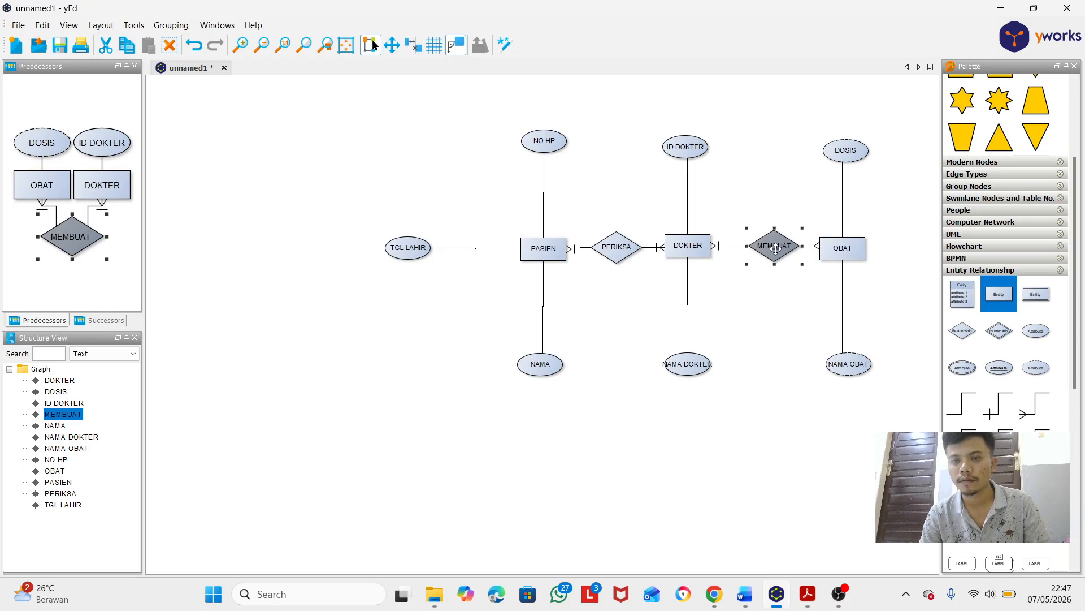
double_click(776, 249)
click(780, 284)
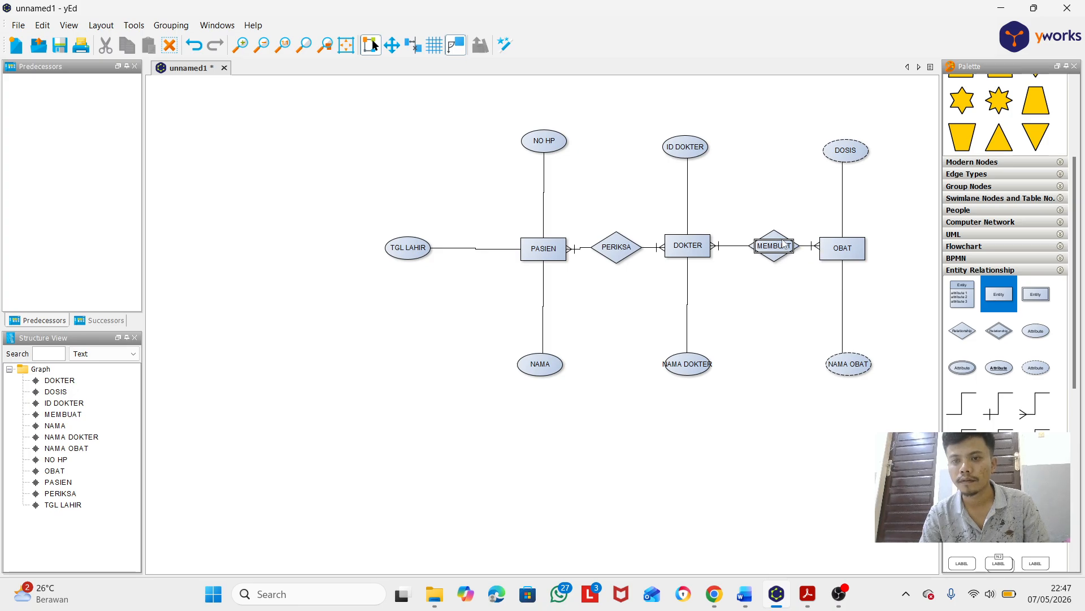
drag(777, 233, 829, 152)
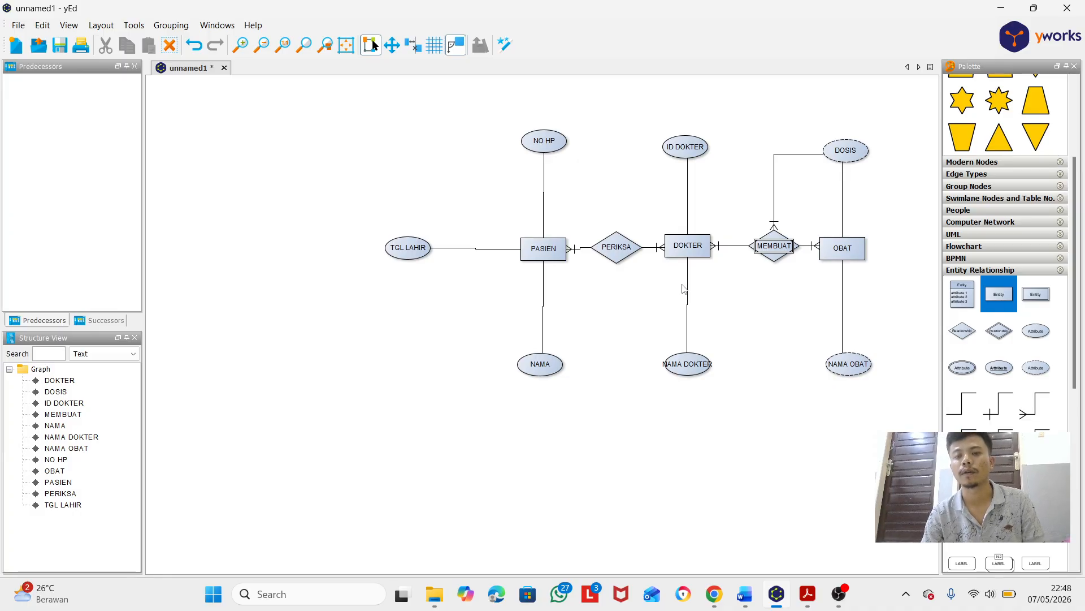
click(839, 593)
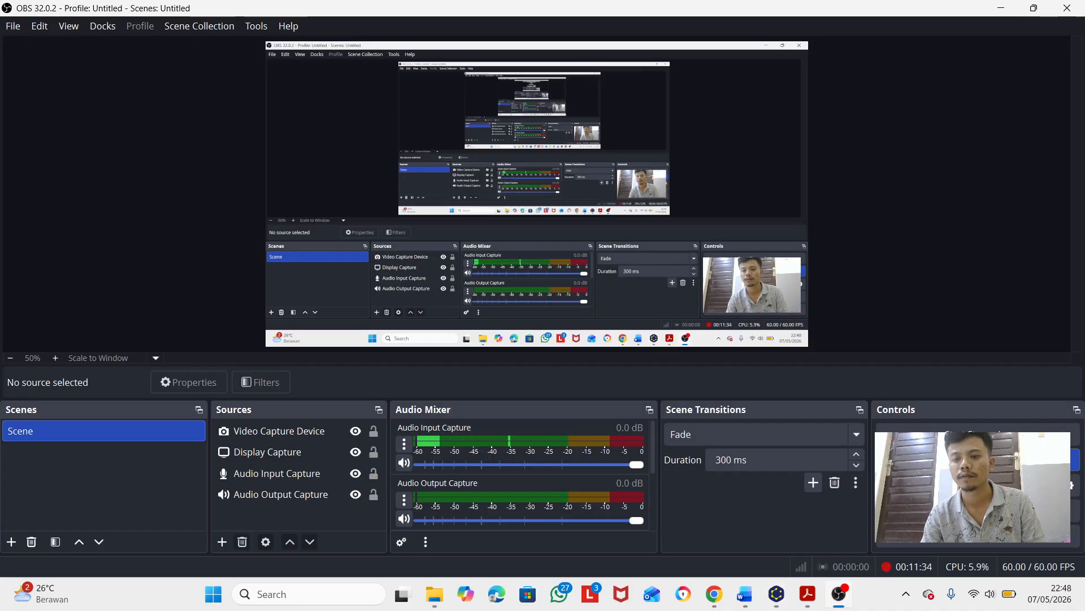